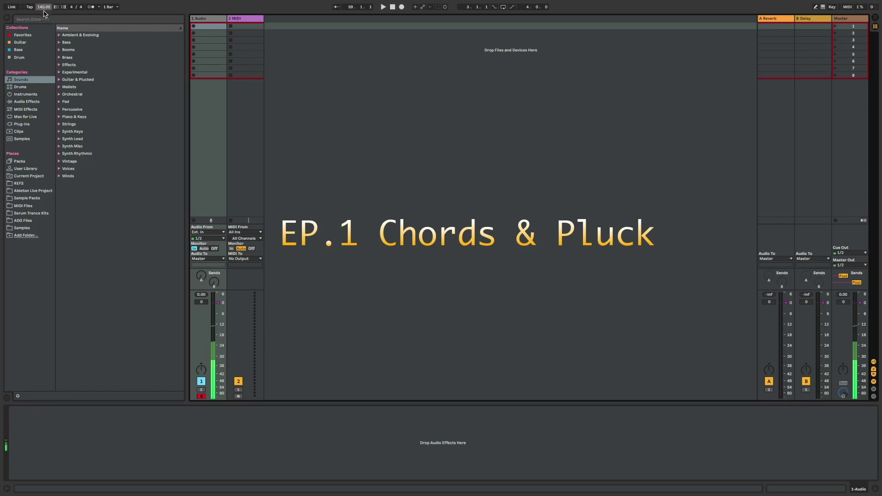
- Set the project tempo to 138 BPM
drag(44, 12, 44, 17)
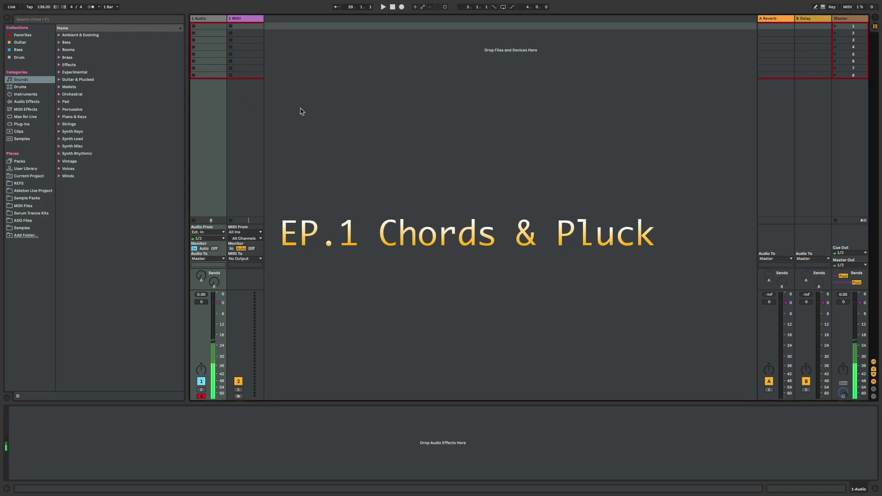
key(Tab)
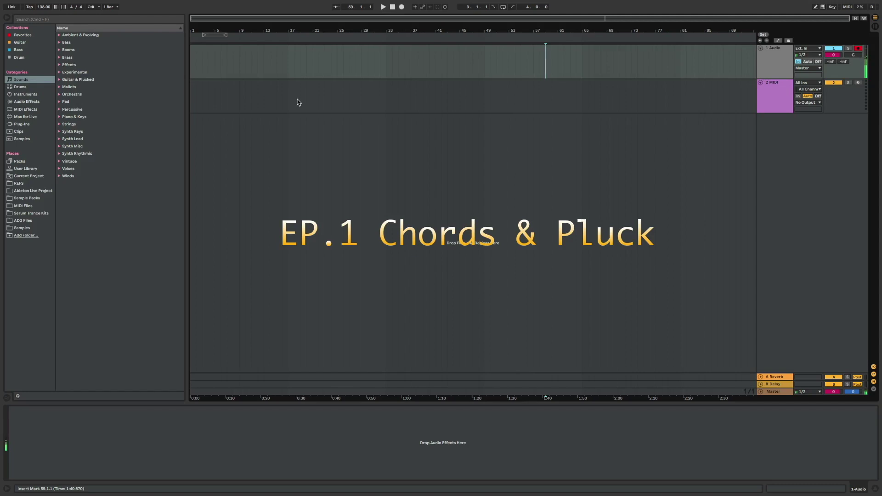
key(Tab)
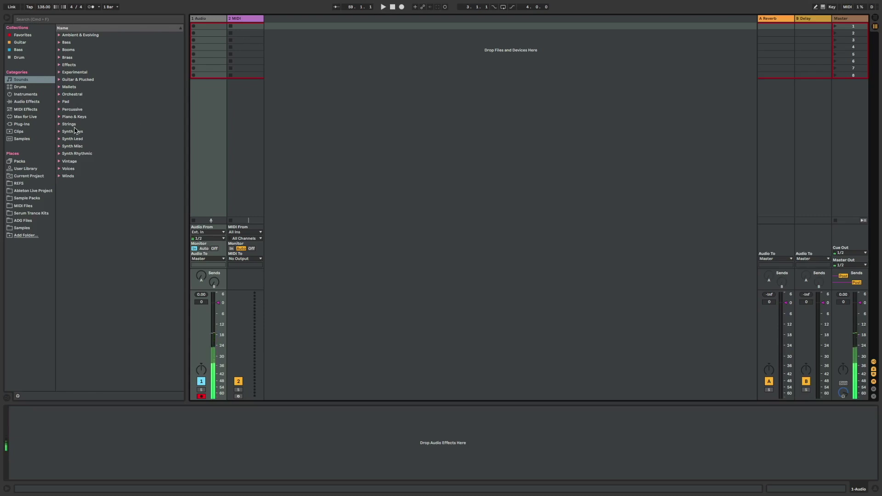
- Load the Grand Piano.adg sound from Piano & Keys onto the MIDI track and create an empty clip in its first slot
click(59, 118)
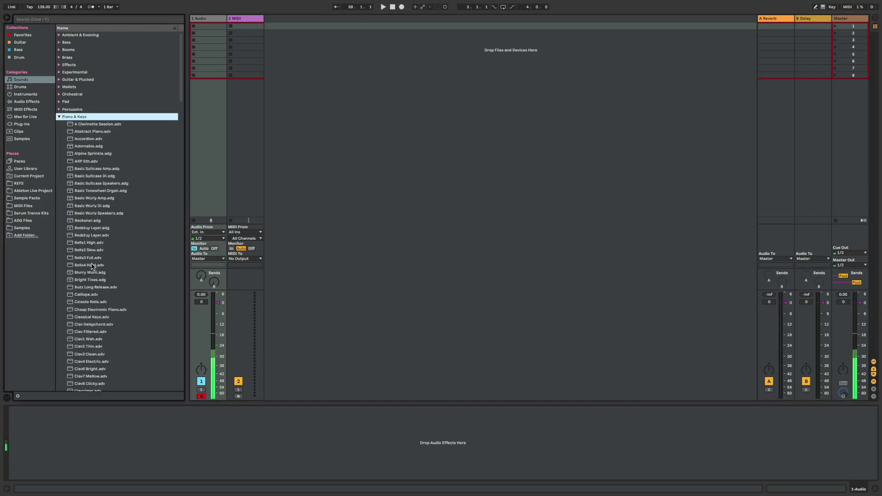
scroll(92, 266, down, 10)
scroll(92, 265, down, 12)
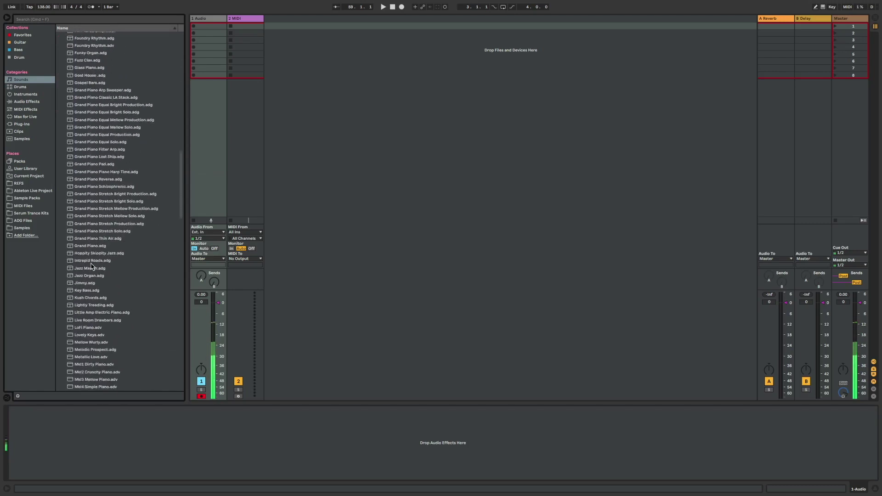
scroll(92, 265, up, 3)
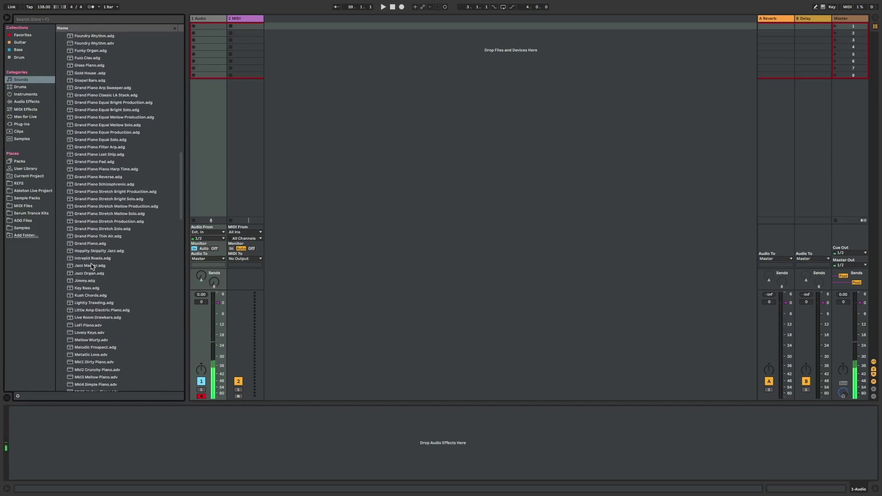
drag(80, 246, 242, 155)
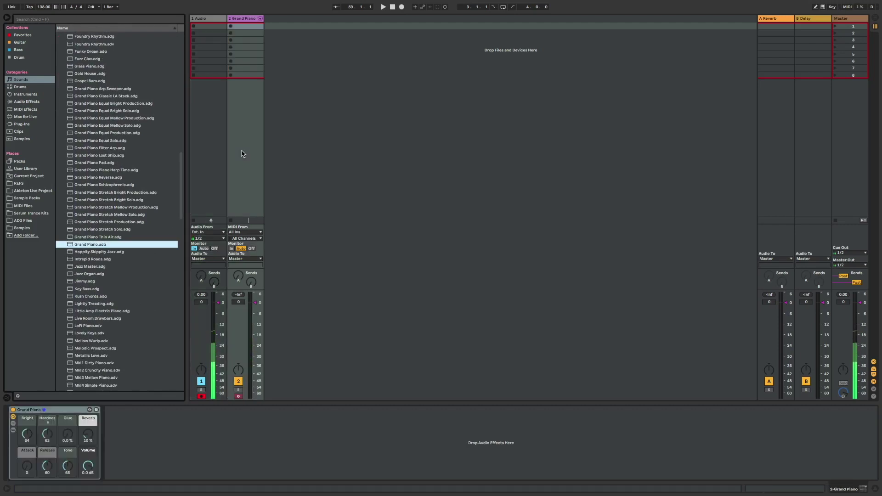
double_click(243, 26)
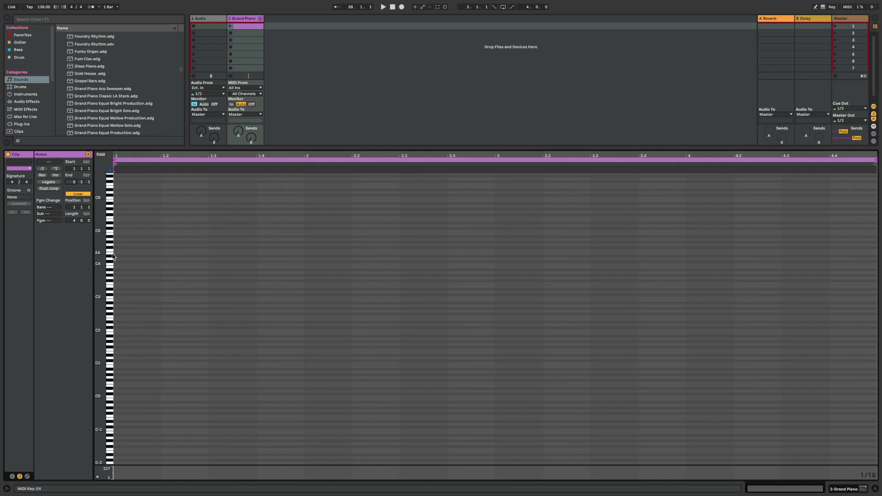
- Enter sixteenth notes E2, F#2, G2, A2 and B2 stacked at the start of the piano clip
drag(104, 250, 123, 250)
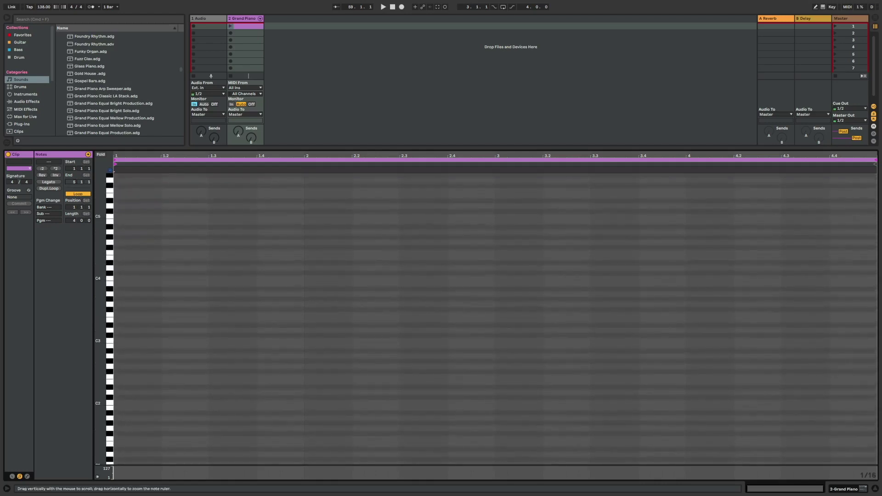
scroll(133, 306, down, 10)
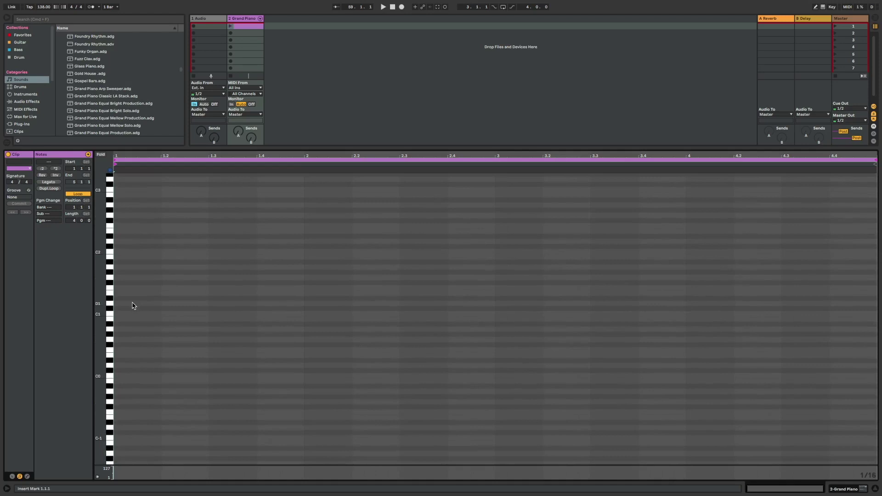
scroll(132, 305, up, 1)
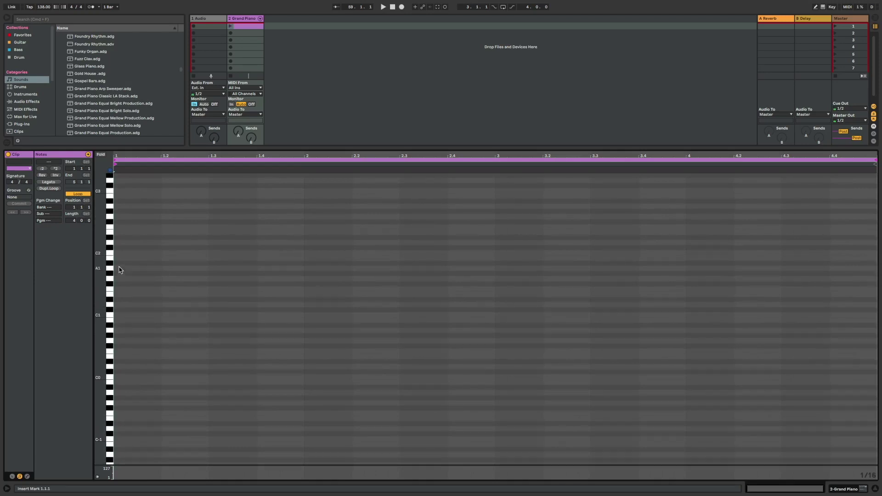
scroll(124, 304, up, 5)
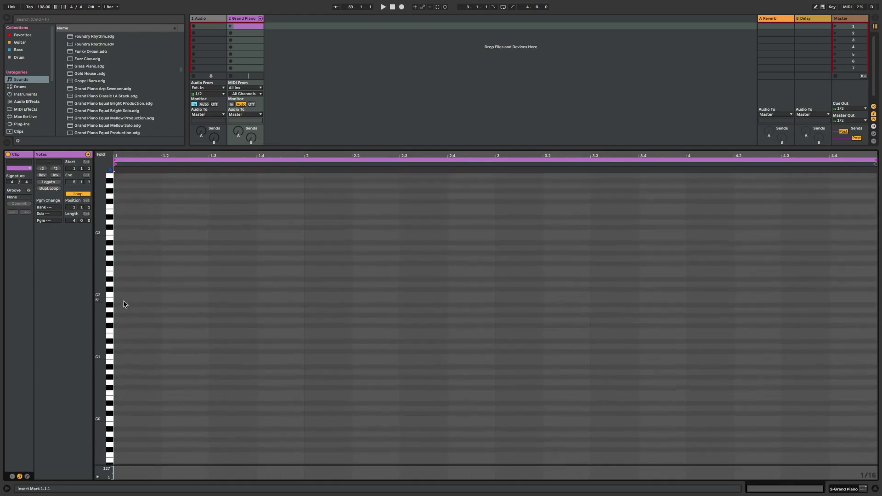
double_click(119, 275)
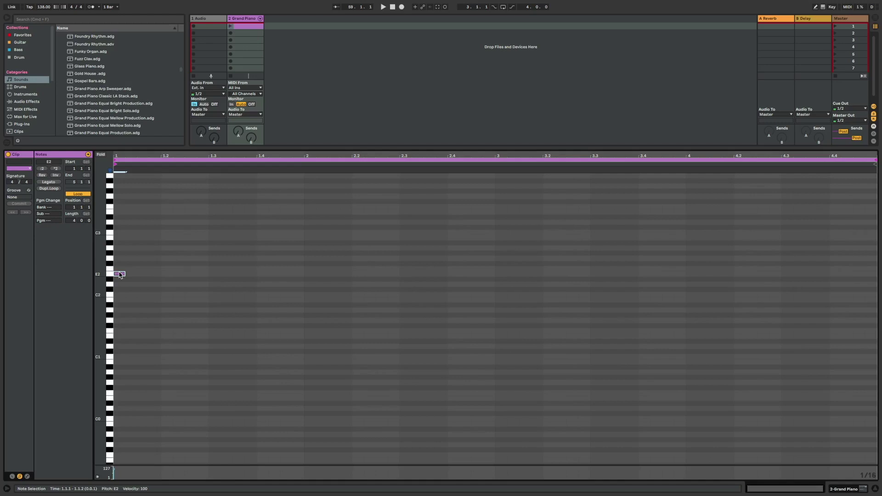
drag(119, 274, 118, 265)
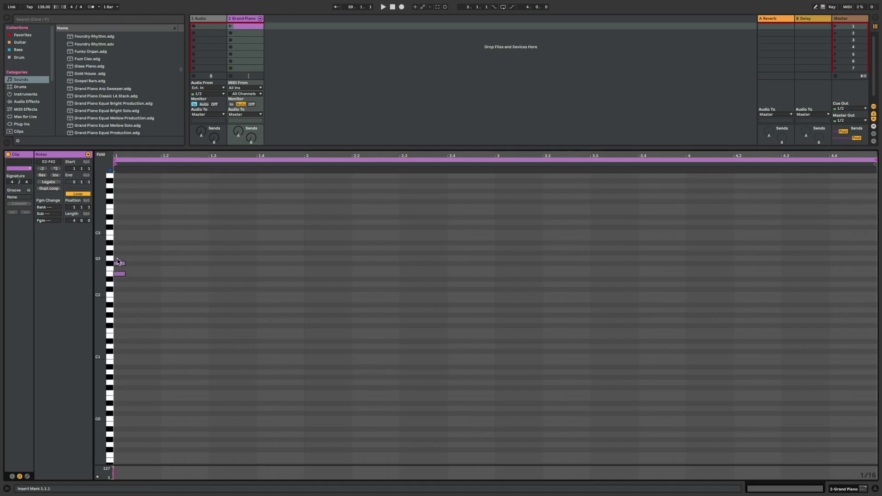
drag(118, 264, 119, 258)
double_click(118, 248)
double_click(119, 244)
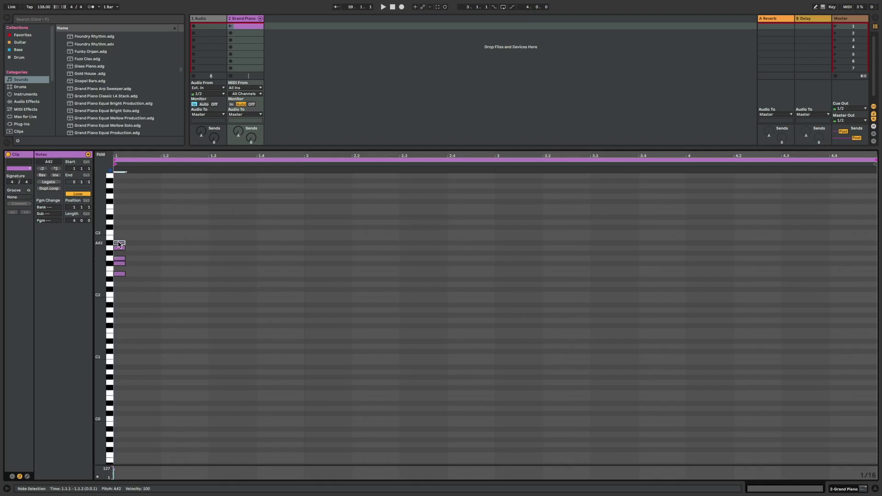
key(Up)
- Complete the stacked E minor scale at the clip start with the notes C3, D3 and E3
scroll(118, 268, up, 2)
scroll(118, 268, up, 1)
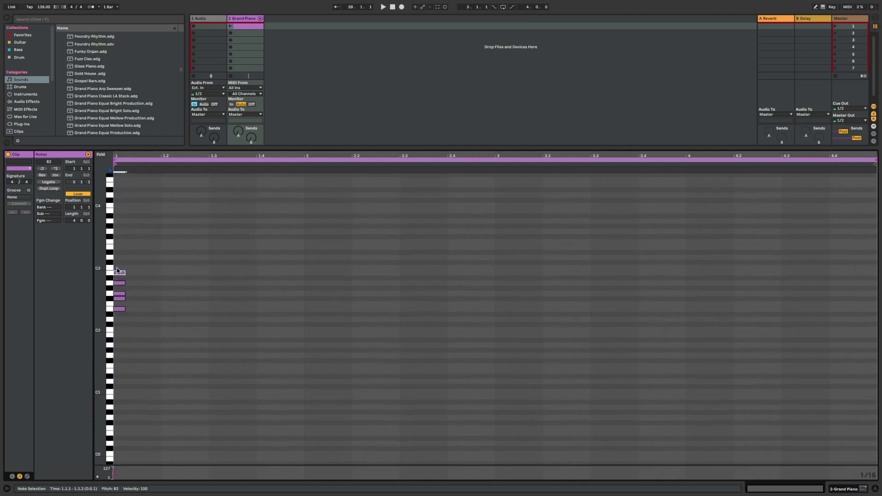
double_click(118, 267)
double_click(118, 257)
double_click(119, 246)
scroll(120, 276, down, 1)
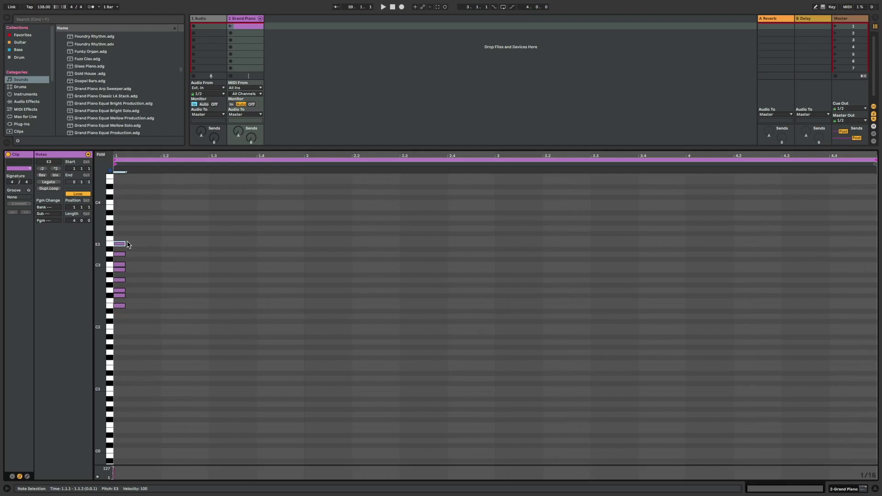
- Copy the eight scale notes up by one octave three times so the stack spans E2 to E6
drag(100, 244, 121, 367)
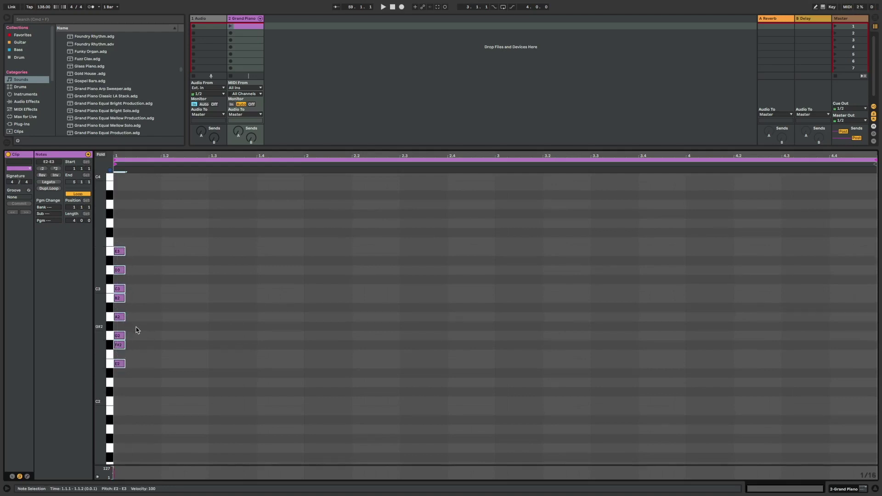
scroll(138, 316, down, 4)
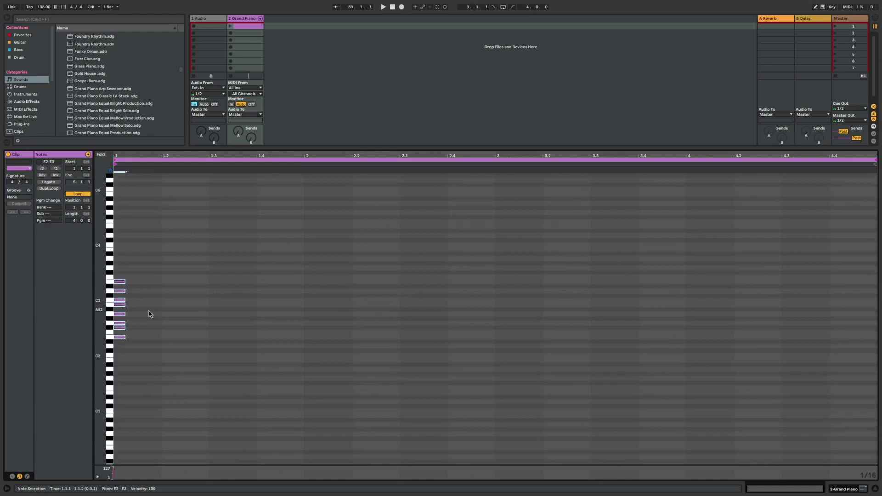
scroll(138, 290, up, 2)
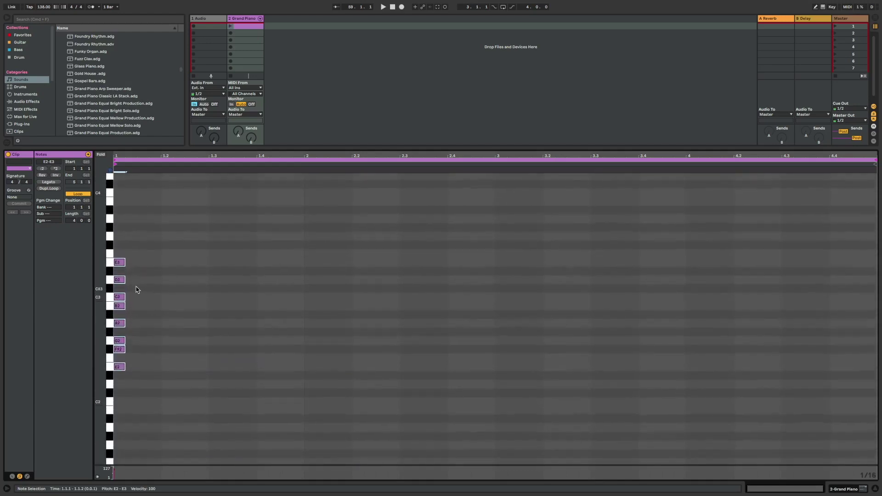
drag(123, 266, 128, 184)
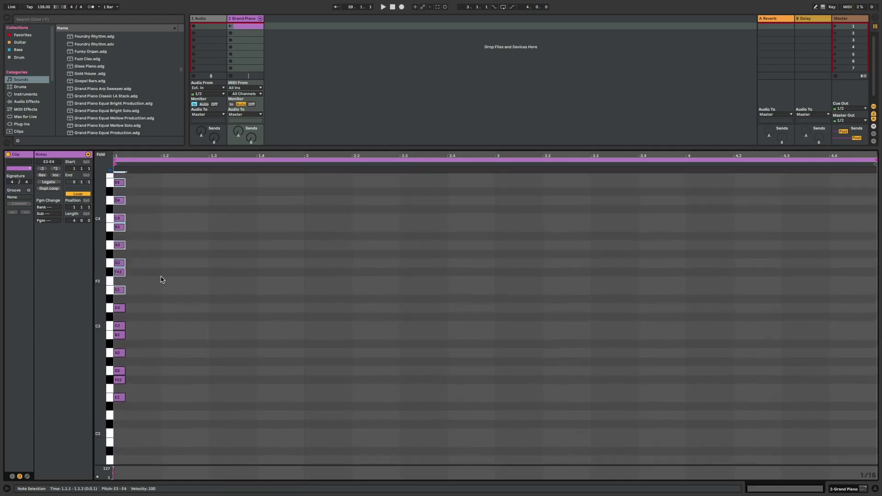
scroll(156, 281, up, 5)
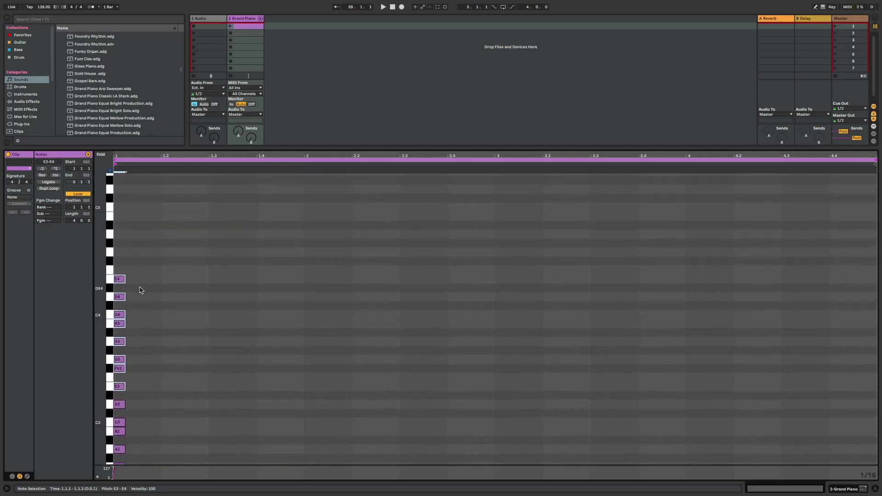
drag(122, 282, 123, 178)
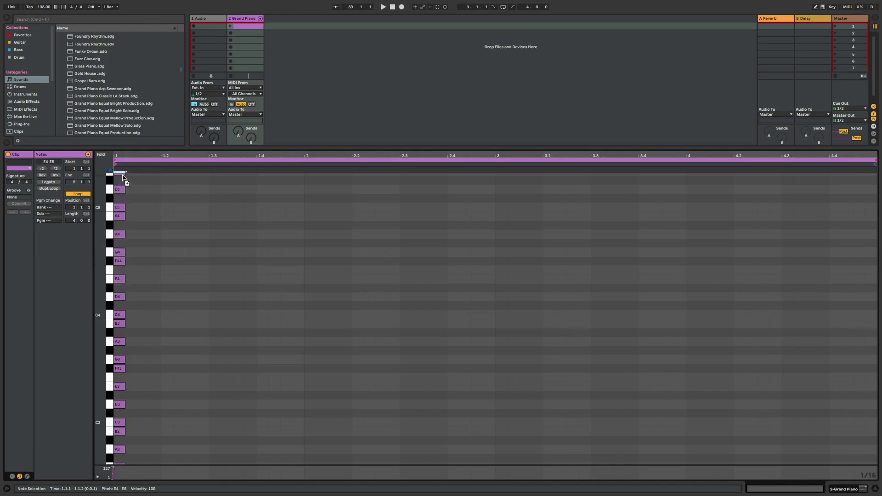
scroll(143, 273, up, 5)
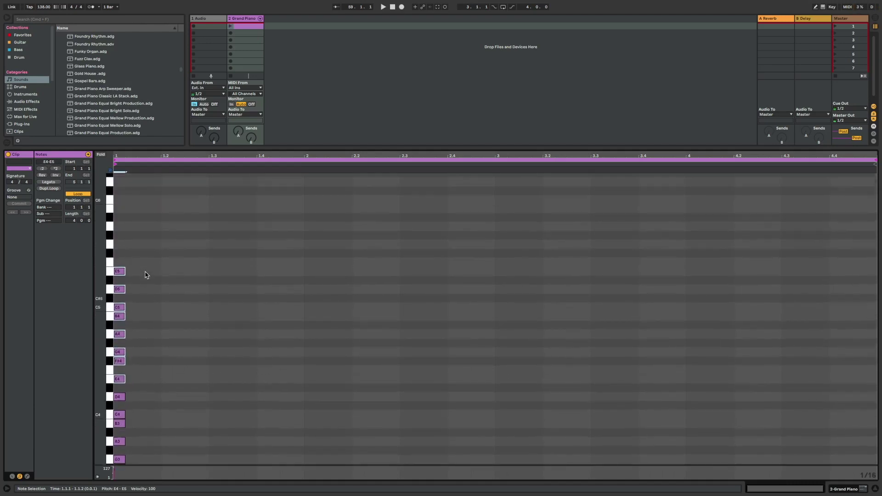
drag(123, 274, 122, 188)
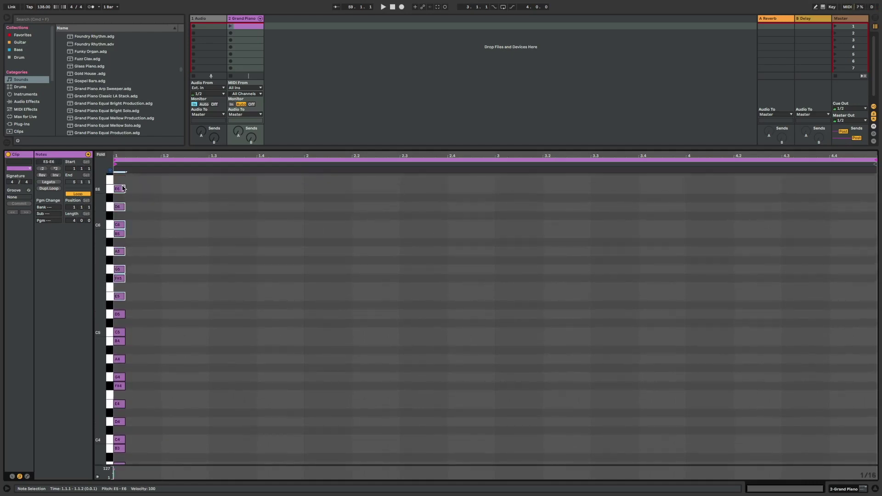
- Fold the note editor to the used pitches and move all scale notes one sixteenth ahead of the clip start
scroll(160, 404, down, 5)
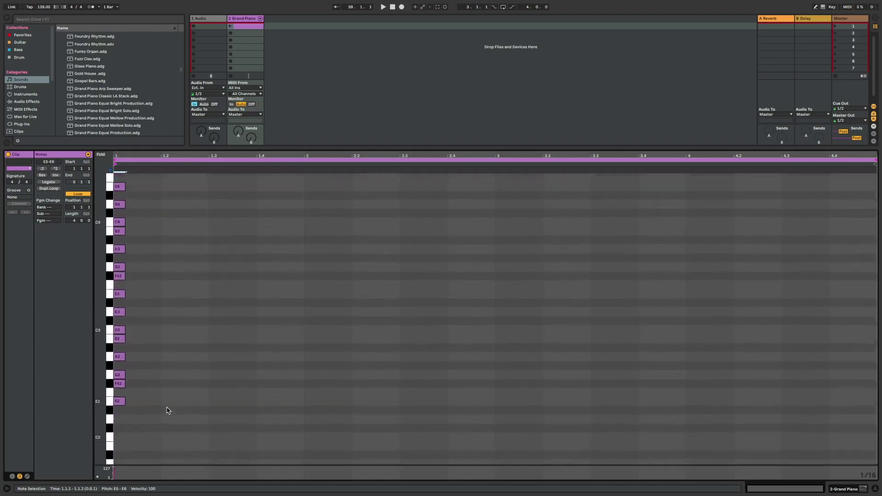
scroll(168, 412, up, 6)
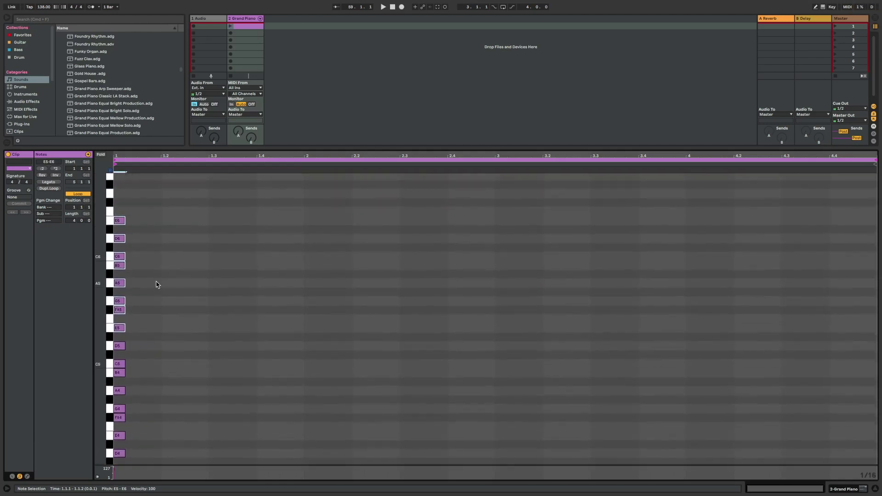
click(100, 155)
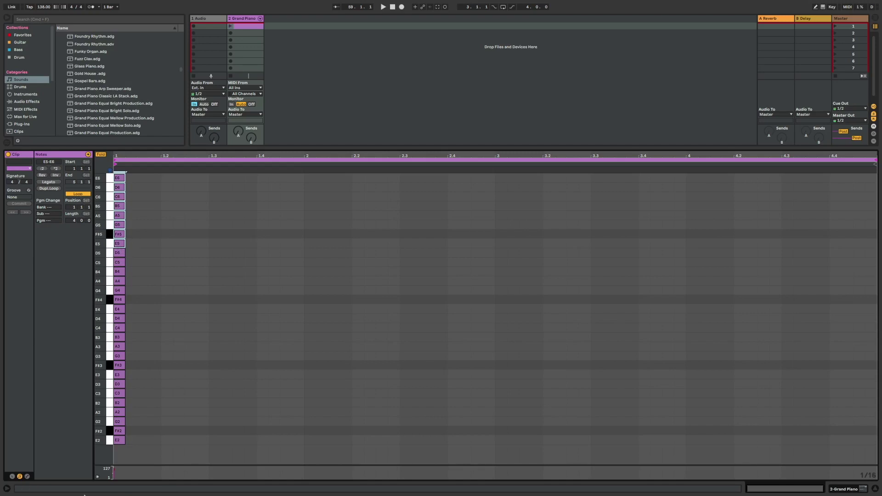
drag(124, 453, 110, 170)
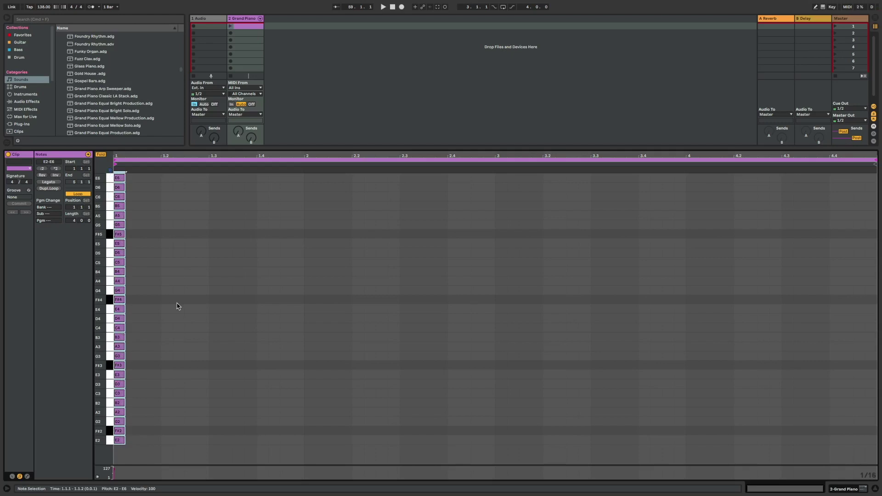
key(Left)
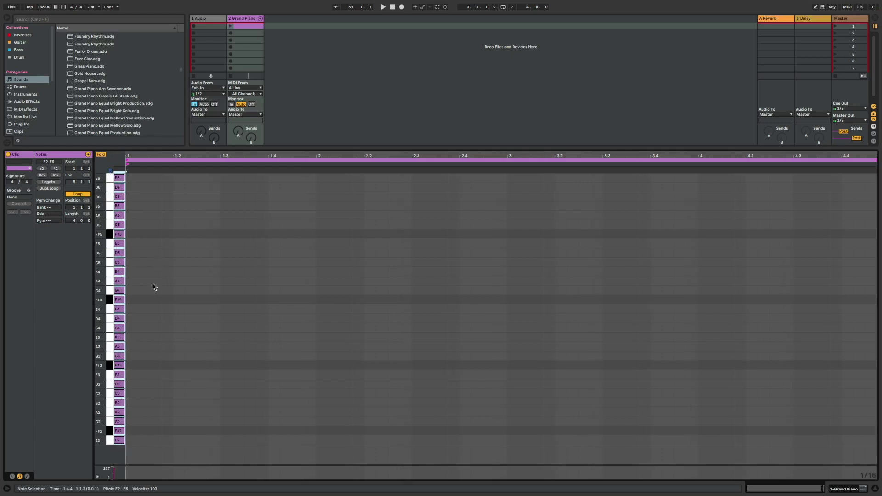
click(149, 263)
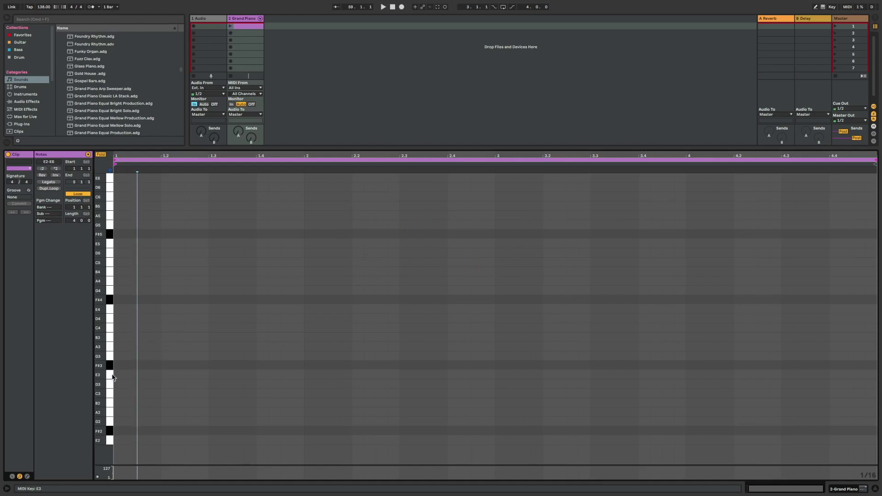
- Build a sixteenth-note E minor chord at position 1 of the clip with the notes E3, B3, E4 and G4
drag(114, 378, 126, 378)
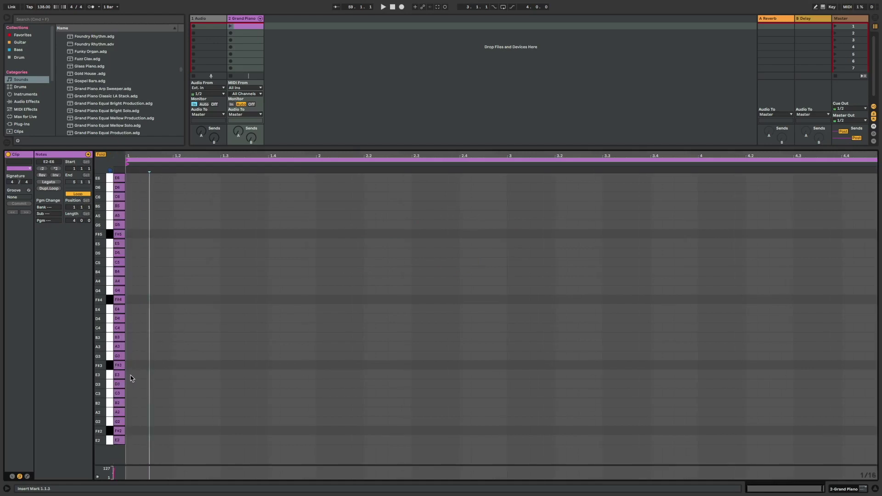
double_click(130, 375)
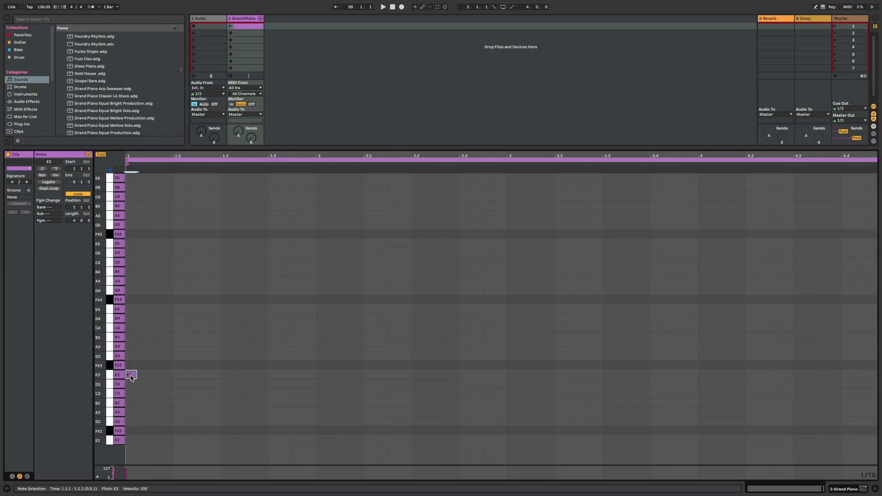
double_click(131, 356)
double_click(131, 338)
click(134, 357)
drag(134, 358, 135, 296)
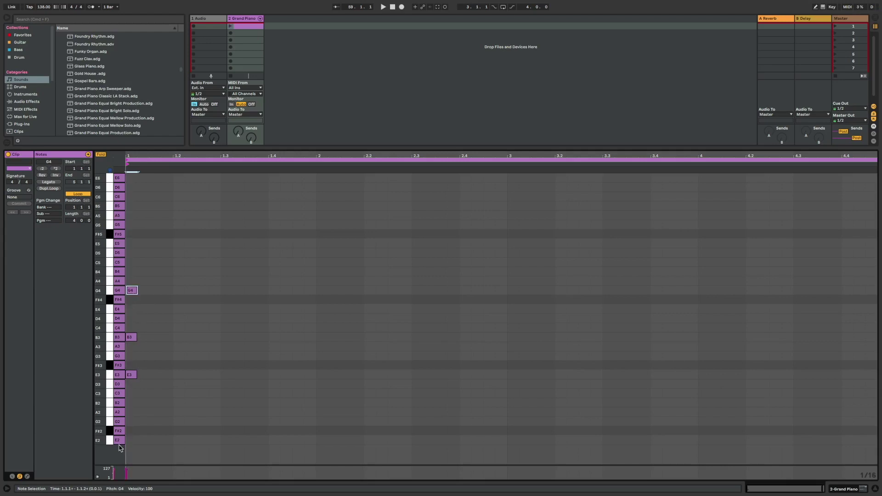
double_click(131, 310)
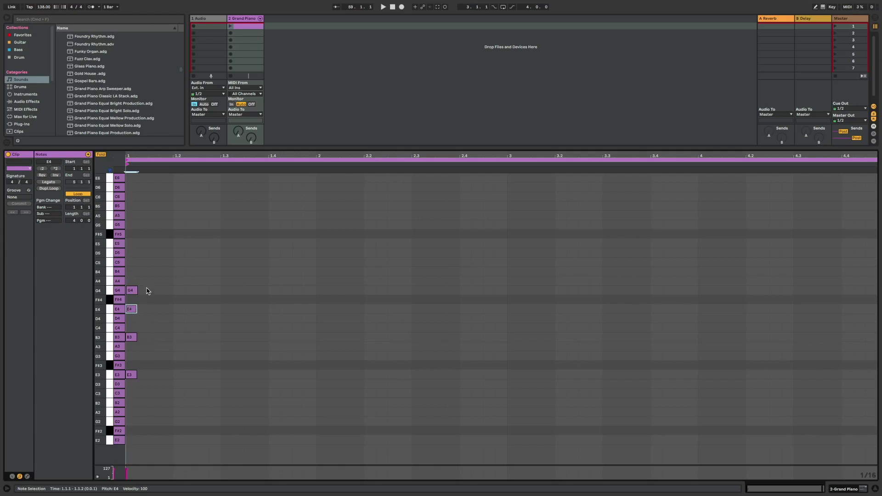
- Extend the E minor chord to one bar, and build a one-bar C major chord in bar 2 with C4, G4, C5 and E5
drag(142, 291, 312, 372)
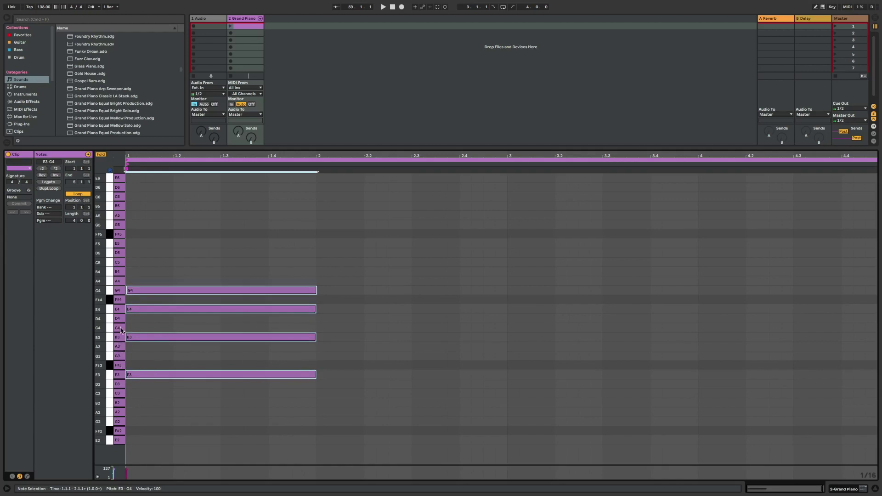
double_click(320, 328)
double_click(322, 310)
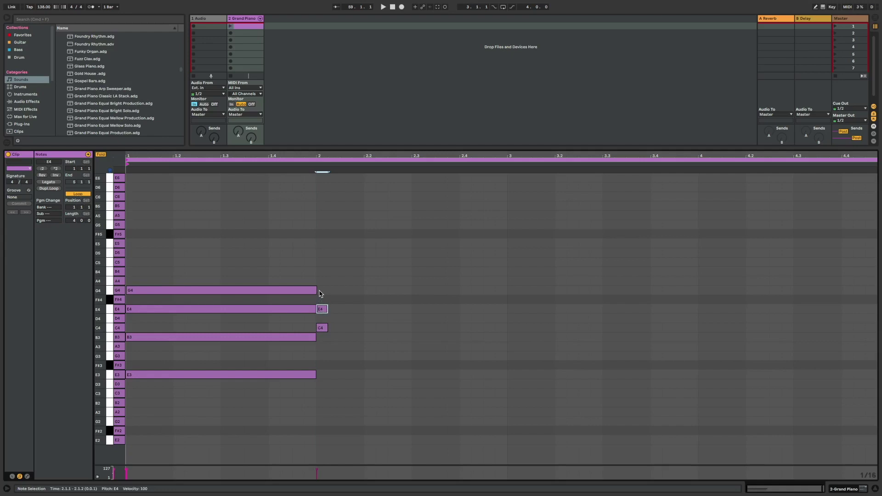
double_click(321, 290)
drag(322, 312, 324, 251)
double_click(324, 265)
drag(338, 233, 507, 325)
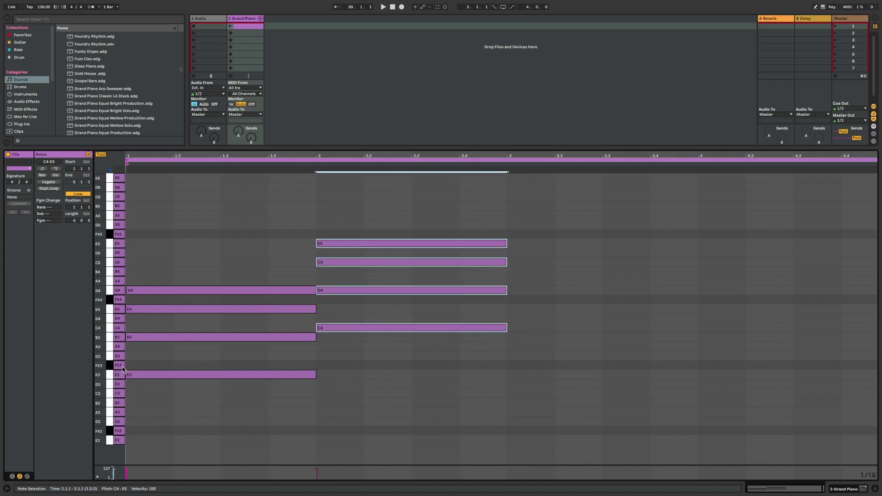
- Build a one-bar A minor chord in bar 3 of the clip with the notes A3, E4, A4 and C5
double_click(512, 347)
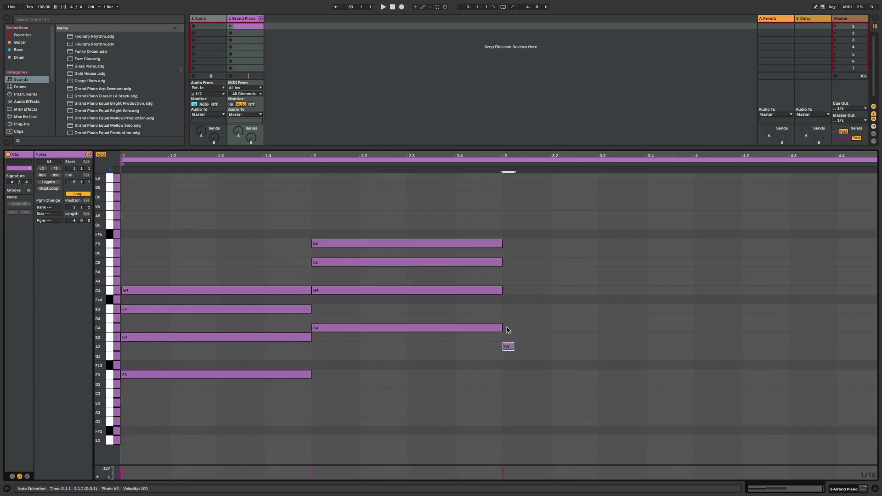
double_click(508, 328)
double_click(509, 309)
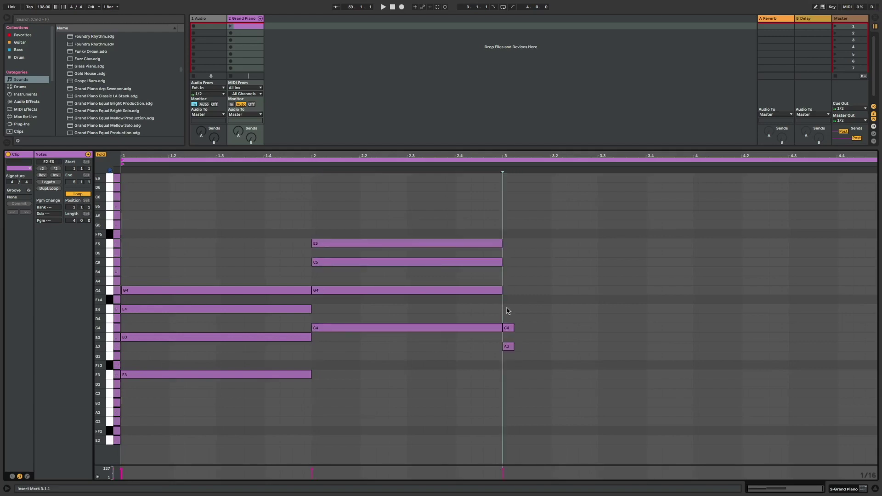
drag(508, 328, 507, 271)
double_click(505, 281)
drag(515, 258, 689, 347)
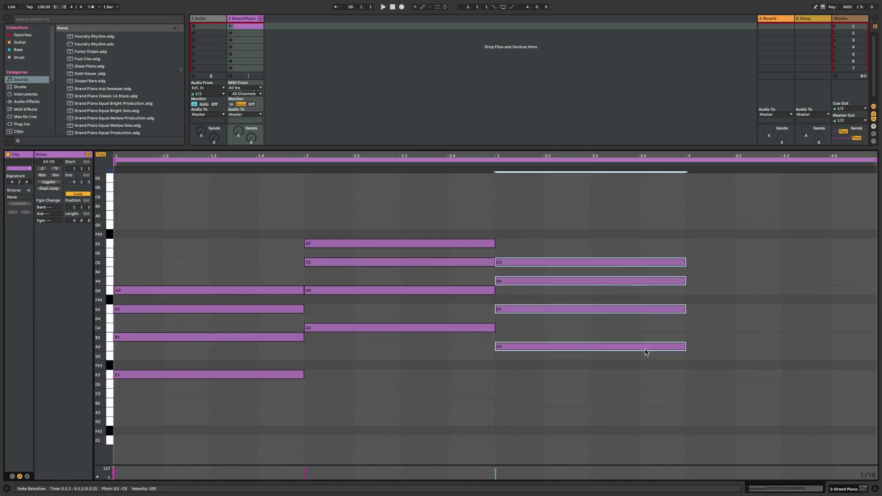
- Build a one-bar B minor chord in bar 4 of the clip with the notes B3, F#4, B4 and D5
click(691, 341)
double_click(692, 338)
double_click(692, 318)
double_click(691, 299)
double_click(692, 318)
double_click(692, 253)
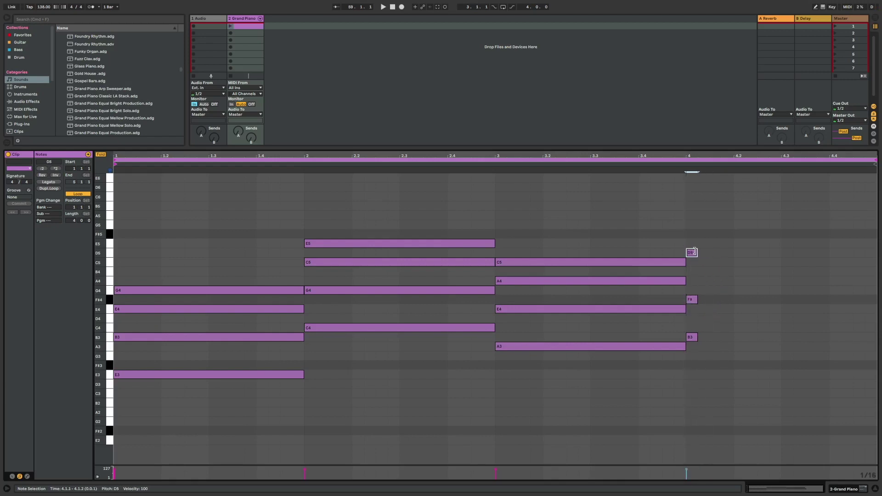
double_click(691, 273)
drag(700, 248, 872, 338)
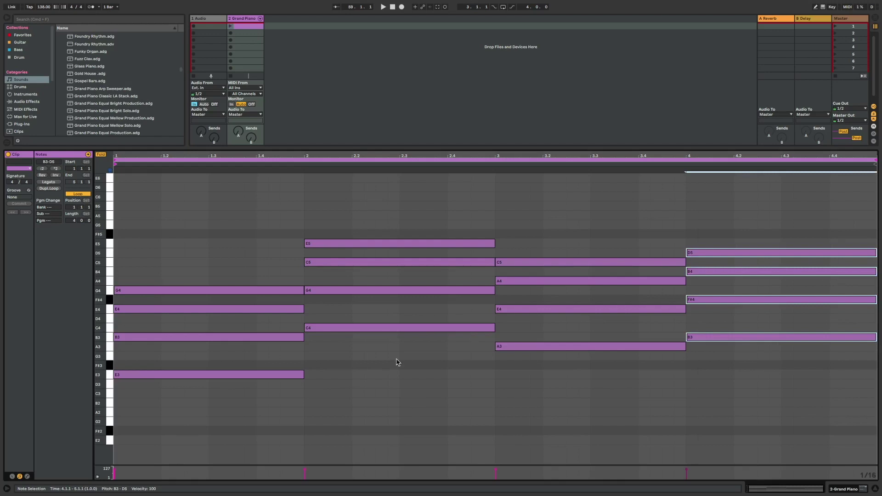
- Audition the chord progression and move the top note of the bar 2 chord down to E3
click(393, 6)
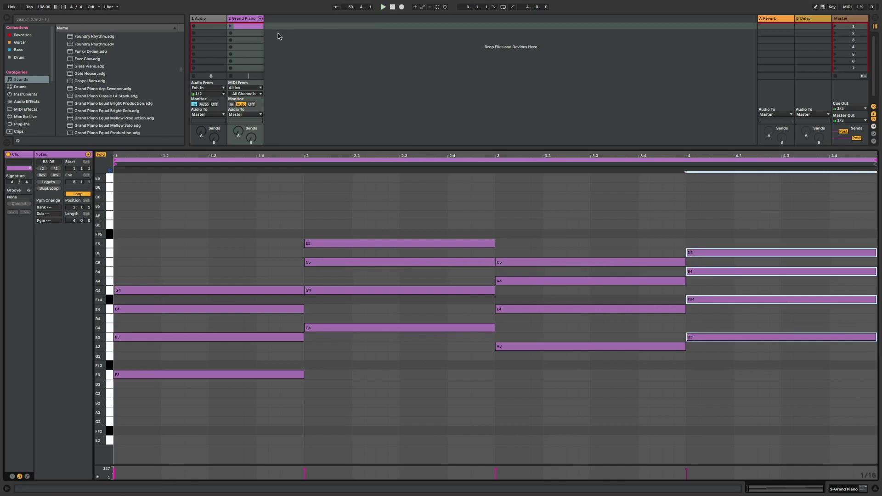
click(231, 26)
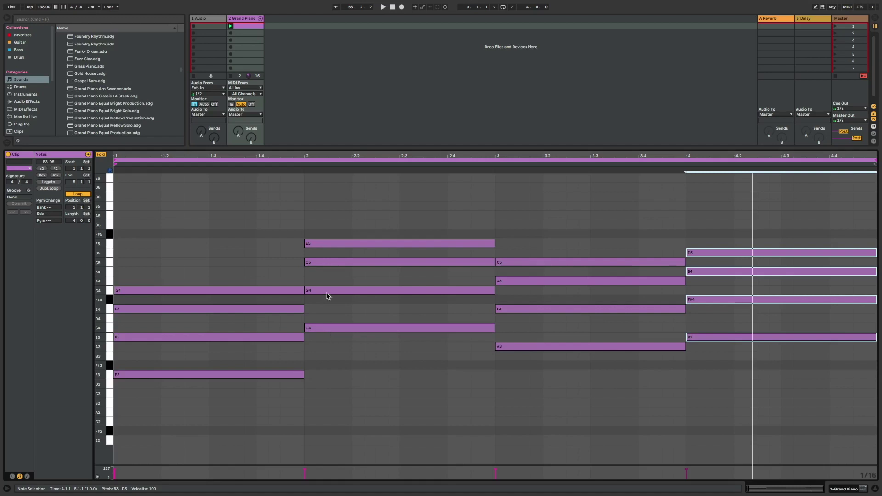
click(341, 245)
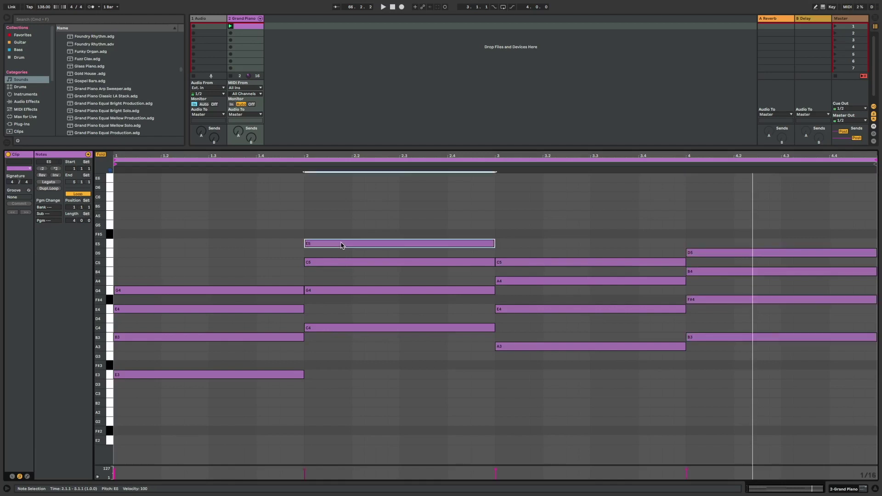
drag(341, 245, 343, 376)
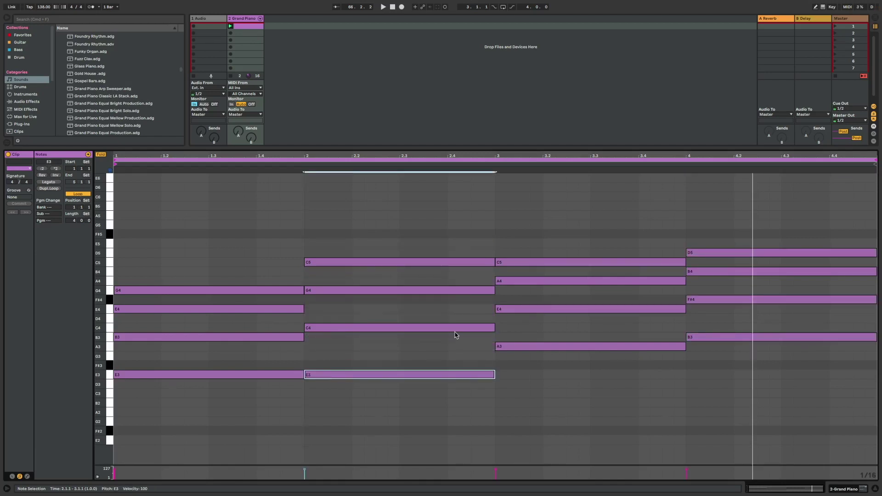
click(393, 7)
click(383, 7)
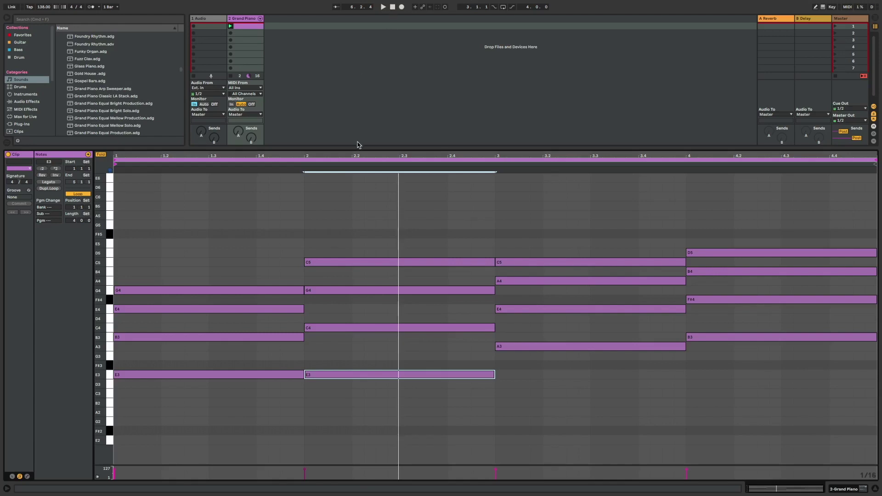
- Insert a new MIDI track after the Grand Piano track and load the VST3 version of Vital on it
drag(360, 147, 360, 197)
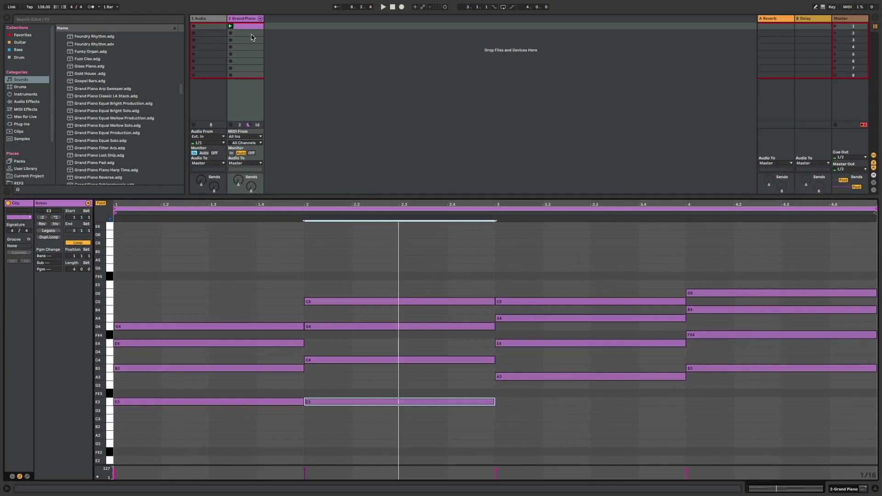
right_click(249, 20)
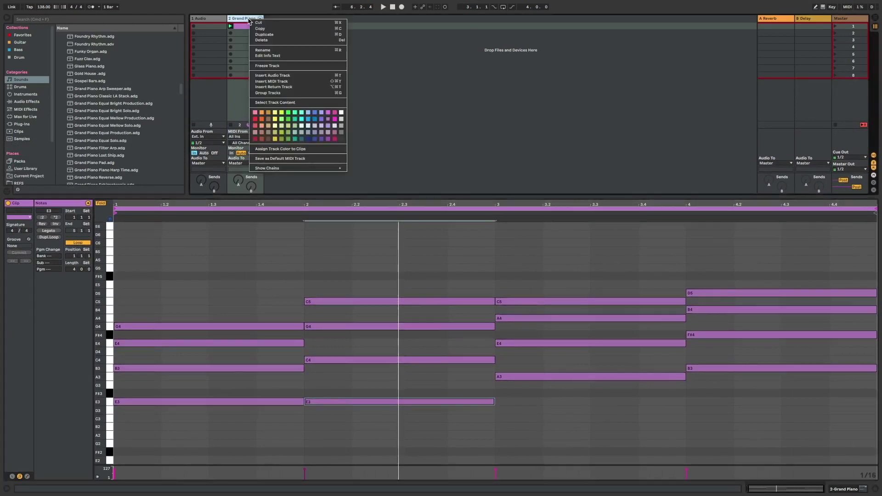
click(278, 82)
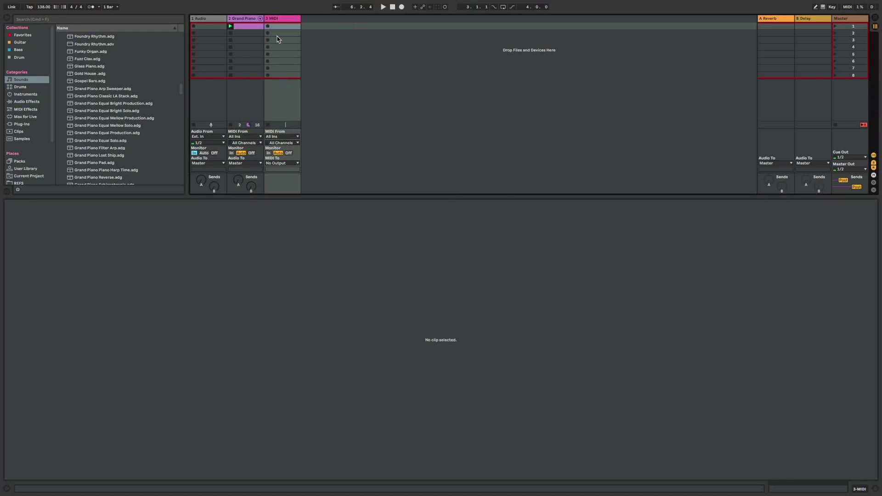
key(super+r)
key(super+f)
text(vst3 Vital)
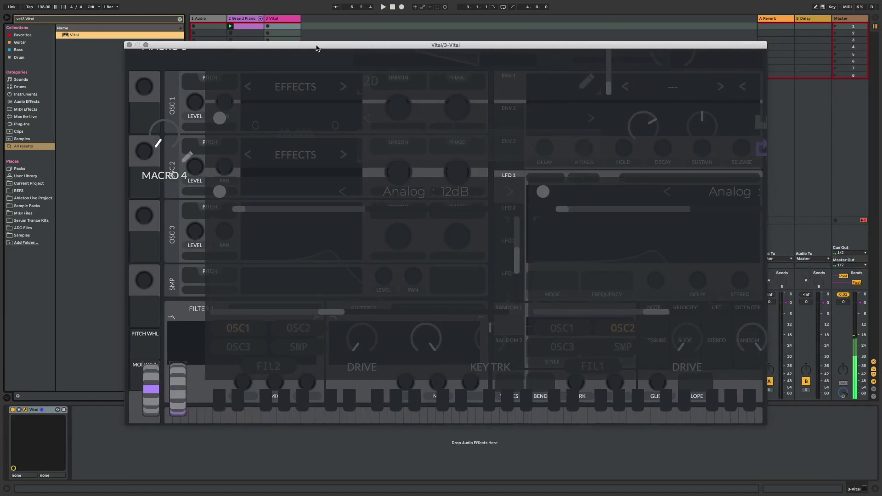
- Reopen the Vital plug-in window and reposition it on the screen
click(129, 44)
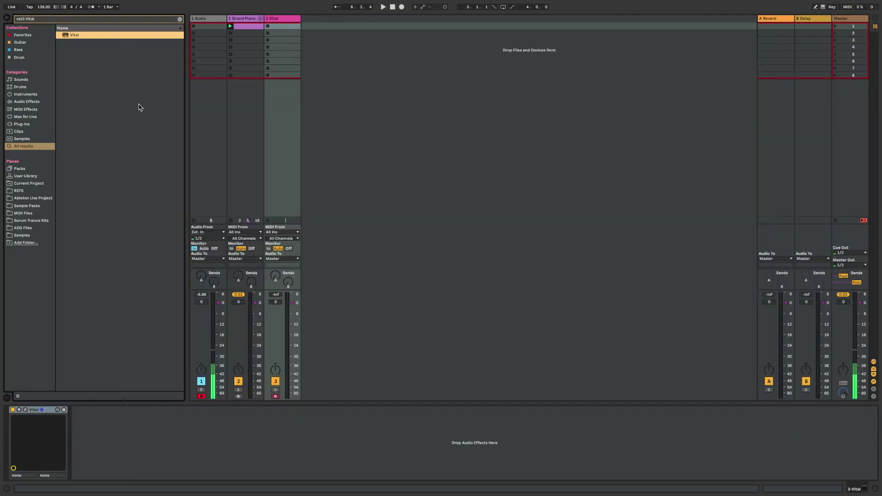
click(25, 410)
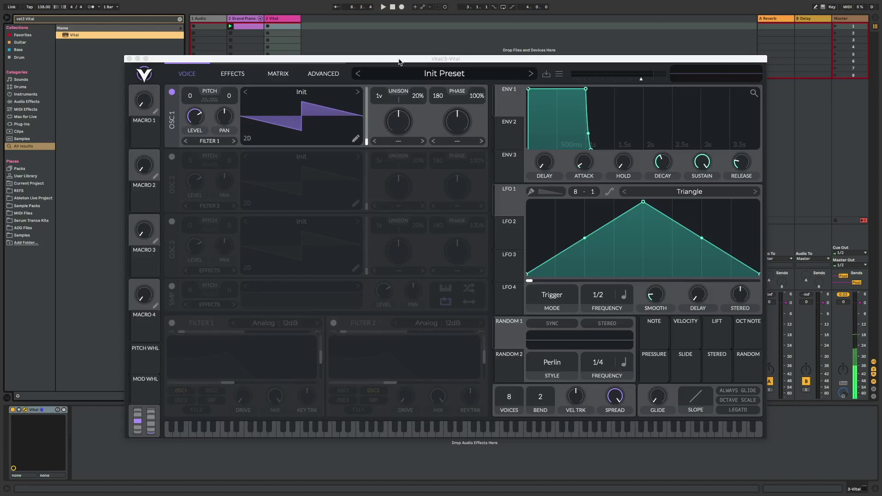
drag(400, 60, 375, 72)
click(392, 123)
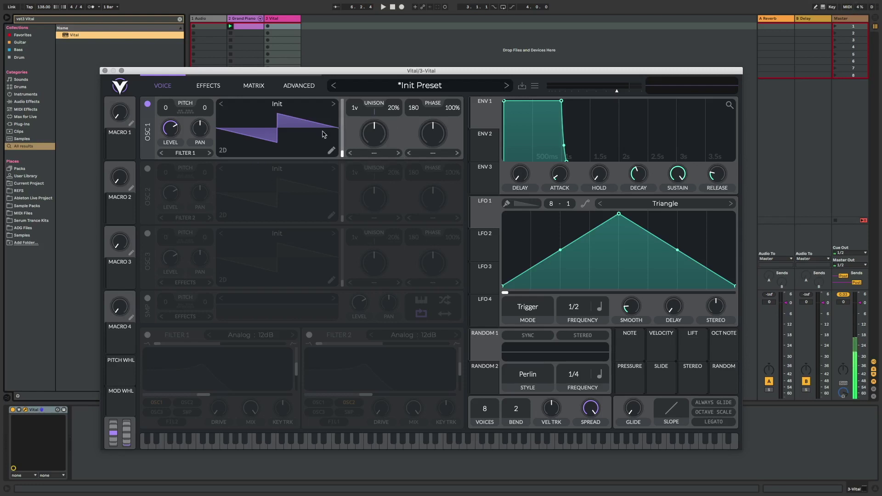
drag(368, 73, 370, 66)
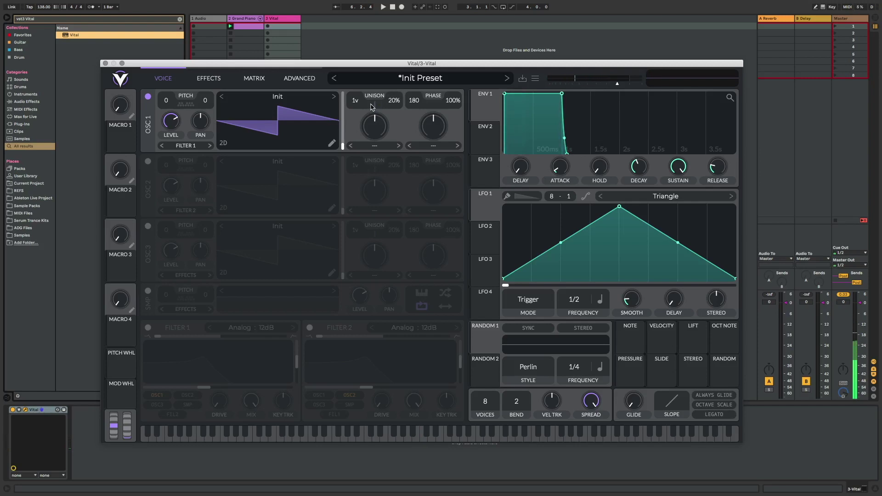
- Turn on oscillator 2 in Vital and set both oscillators to 8 unison voices
click(148, 162)
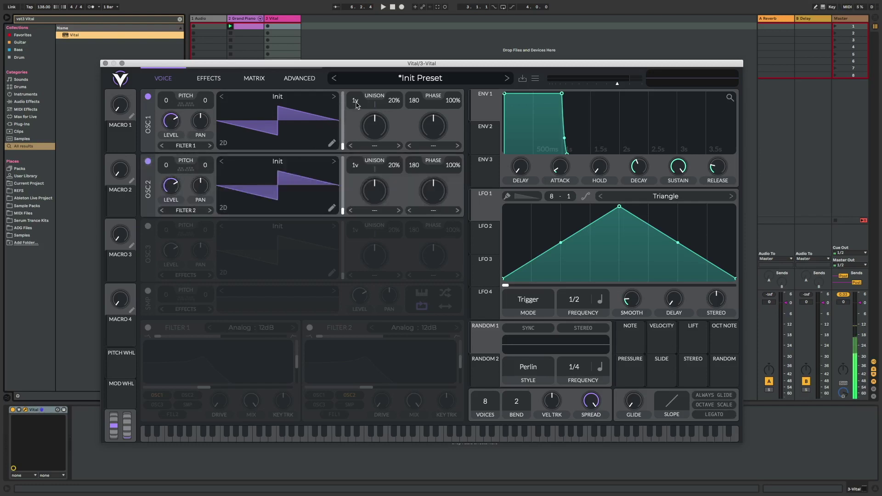
drag(356, 103, 354, 57)
drag(354, 165, 354, 122)
- Shape envelope 1 into a short pluck with minimal attack, a decay of about 0.446 seconds and a low sustain
drag(561, 94, 535, 162)
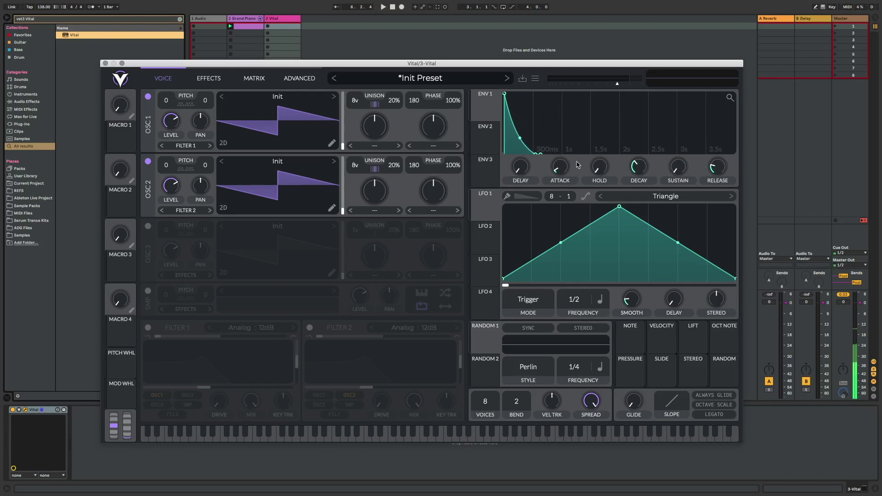
mouse_move(563, 169)
scroll(638, 170, down, 2)
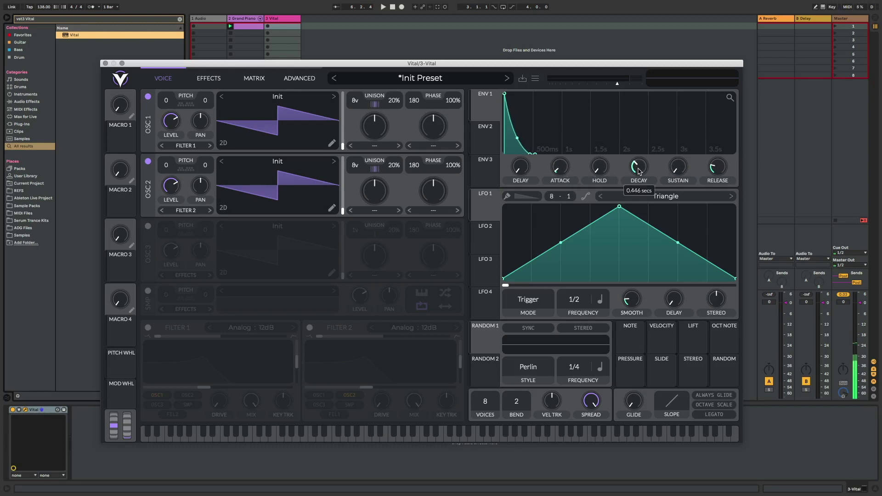
drag(675, 170, 677, 152)
scroll(712, 166, up, 2)
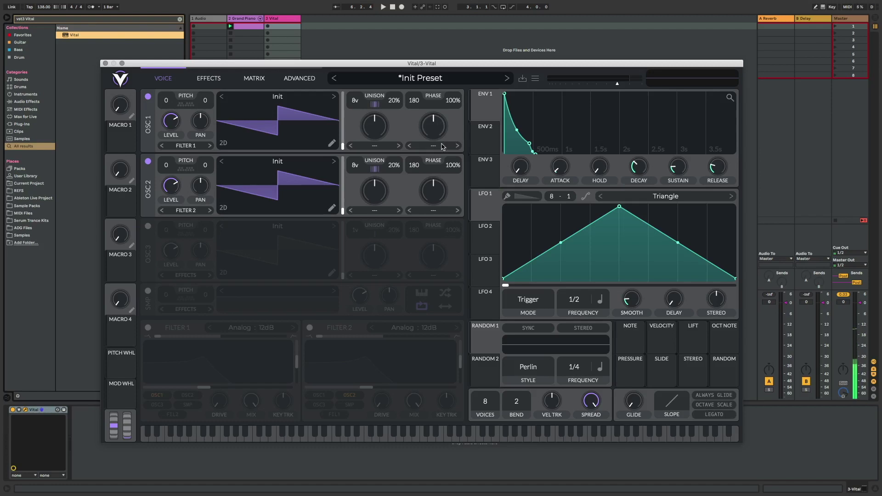
- Enable Vital's Soft Clip distortion effect and raise its drive slightly
click(204, 81)
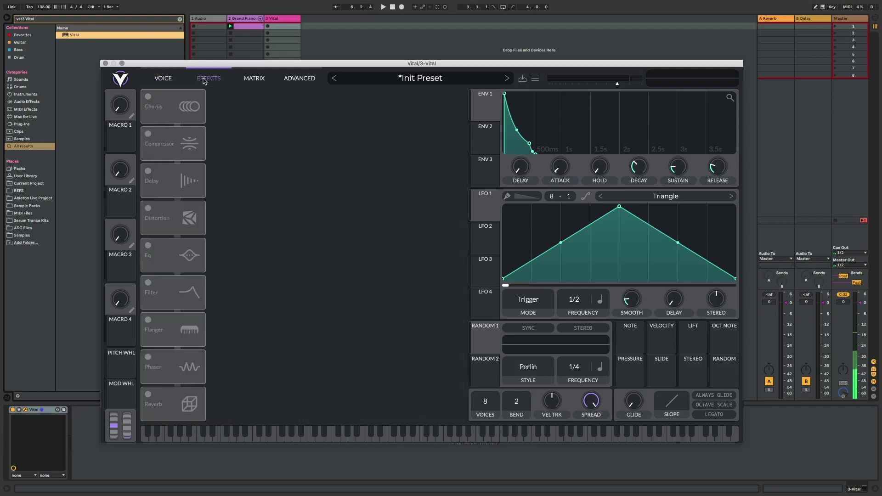
click(148, 210)
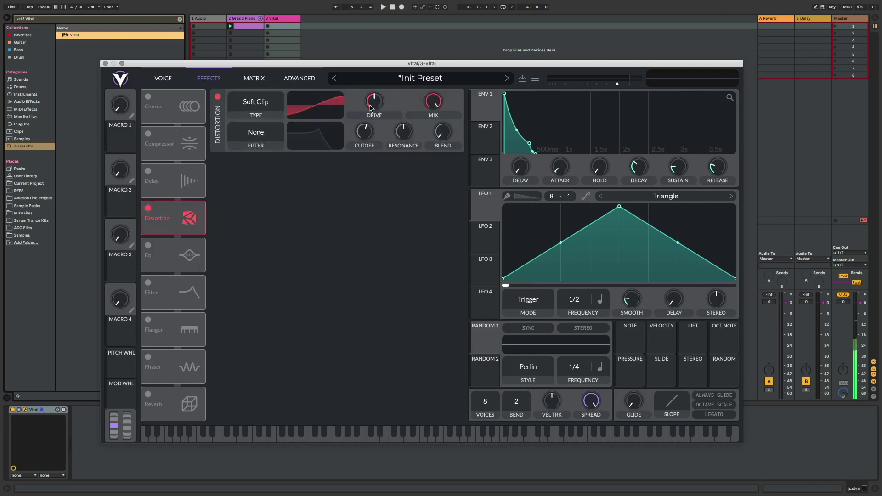
mouse_move(373, 107)
scroll(373, 106, up, 4)
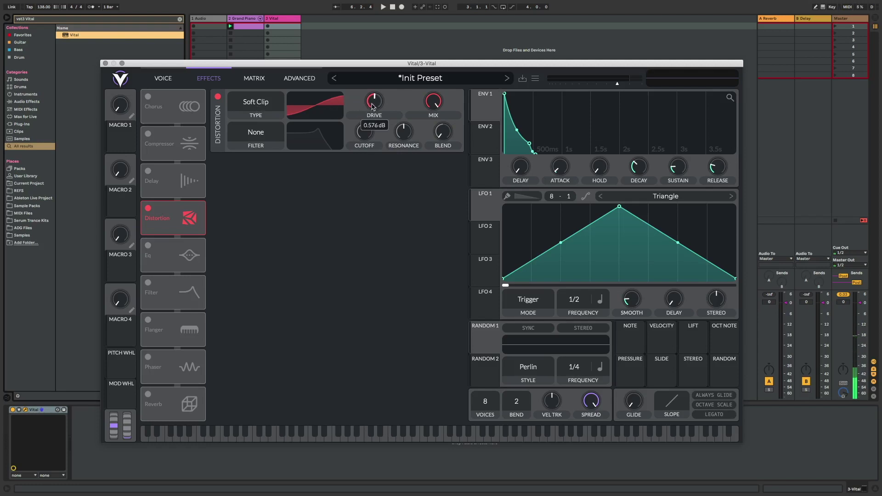
scroll(372, 106, up, 4)
scroll(373, 106, up, 1)
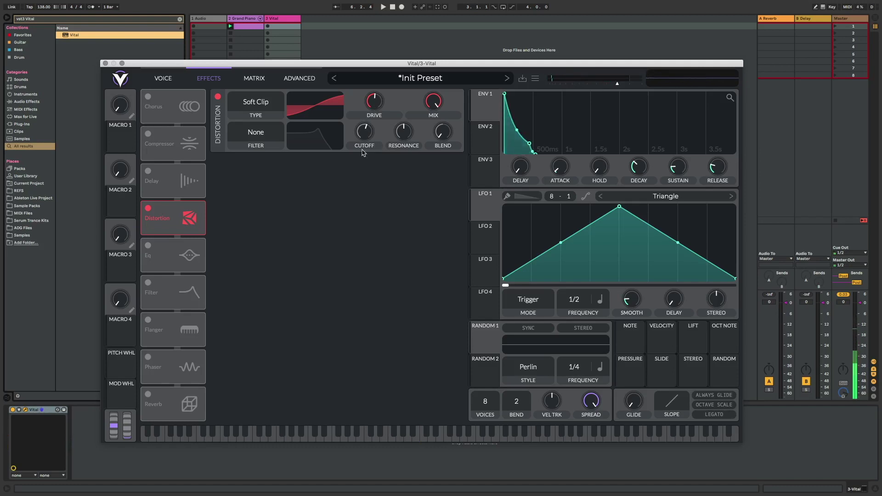
- Enable the delay effect, place it after the distortion and set its mode to Ping Pong
click(148, 171)
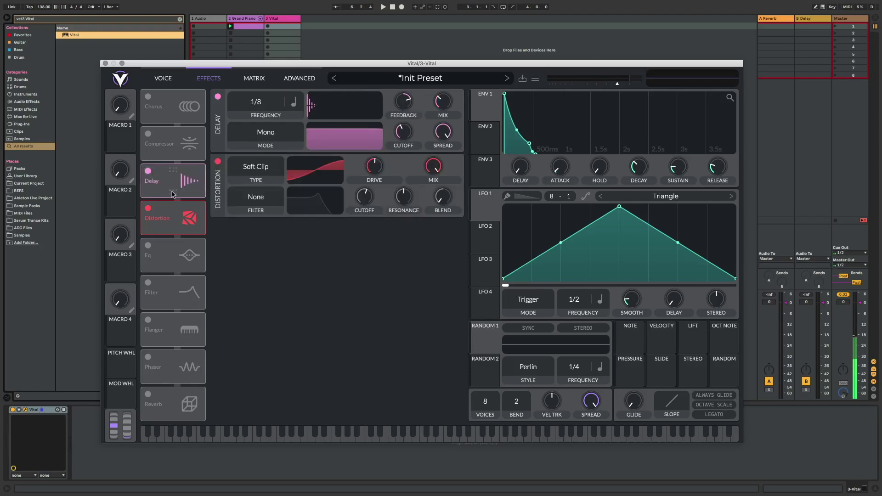
drag(160, 179, 168, 214)
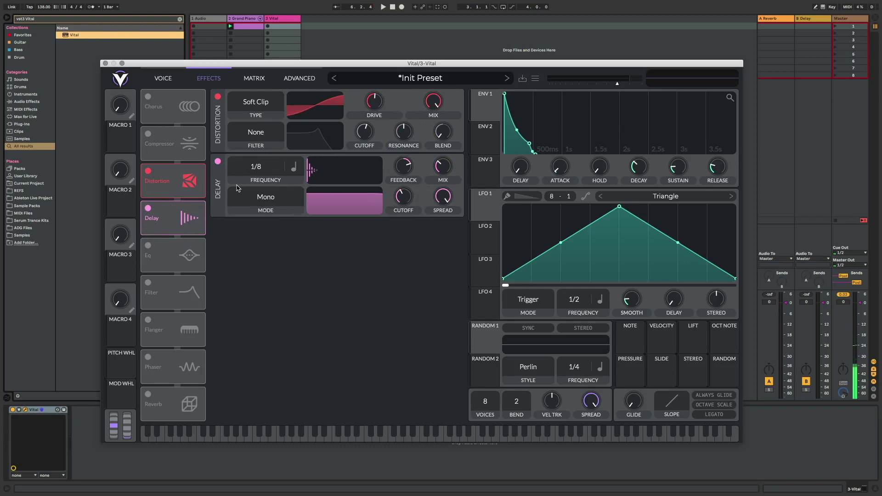
click(262, 200)
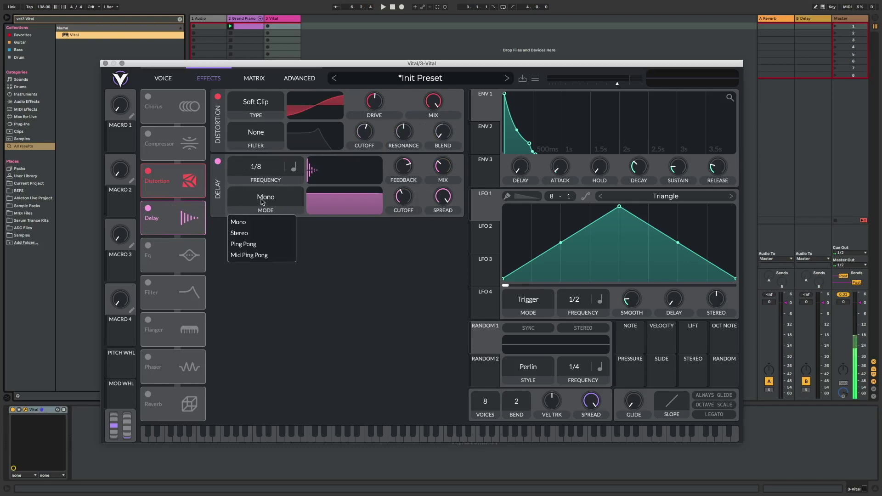
click(248, 244)
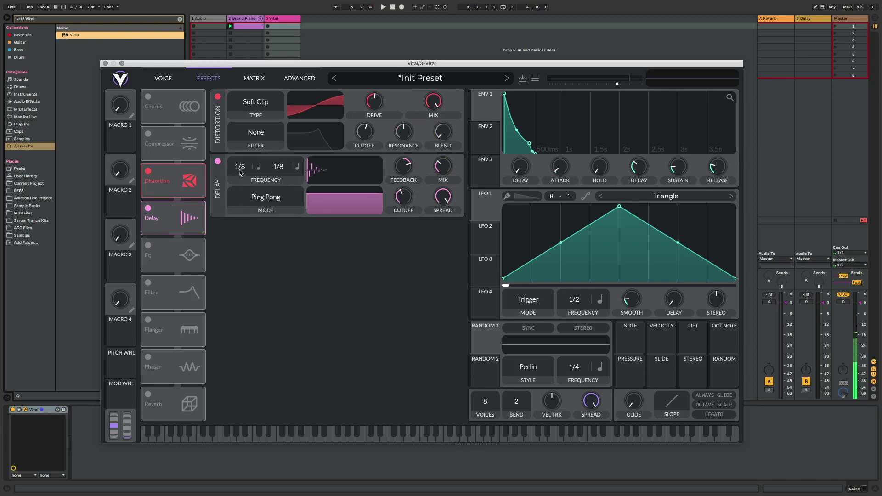
- Set both delay frequencies to 1/16, reduce the delay's feedback, mix and spread, and raise its filter cutoff
drag(239, 169, 278, 134)
mouse_move(405, 170)
drag(403, 168, 403, 174)
drag(403, 177, 441, 177)
drag(329, 200, 379, 203)
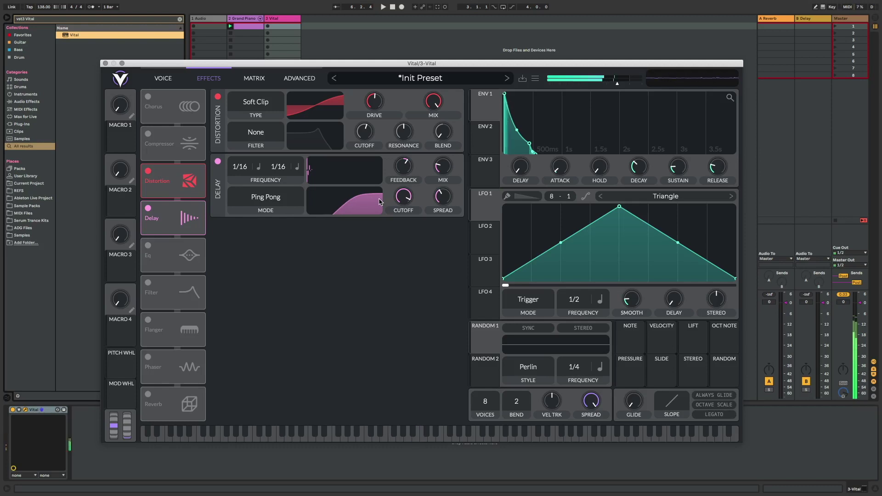
mouse_move(438, 169)
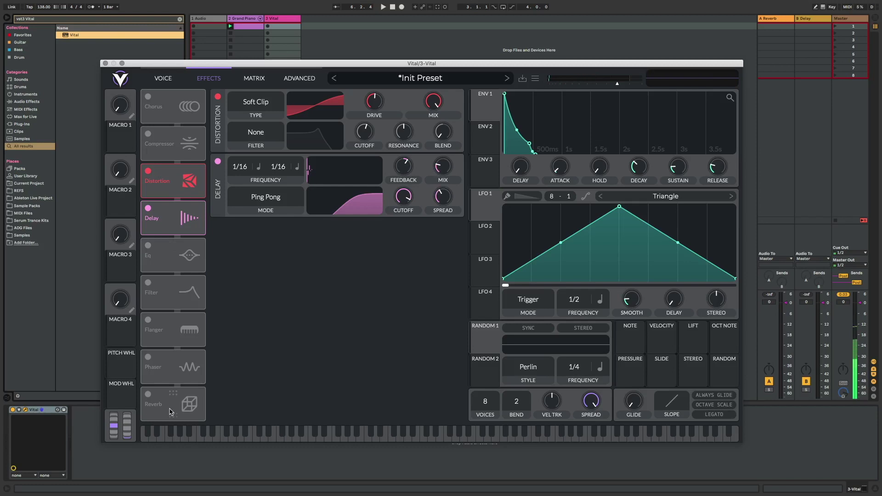
- Enable the reverb effect, cut its low band, raise its high band slightly, and lower its mix and time a little
click(147, 395)
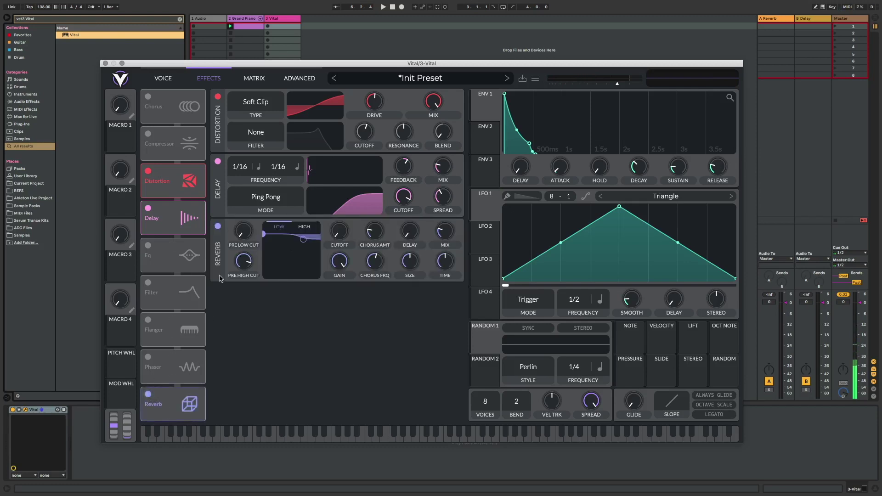
drag(264, 234, 268, 265)
drag(303, 239, 303, 236)
drag(439, 234, 442, 240)
mouse_move(445, 271)
drag(445, 270, 446, 272)
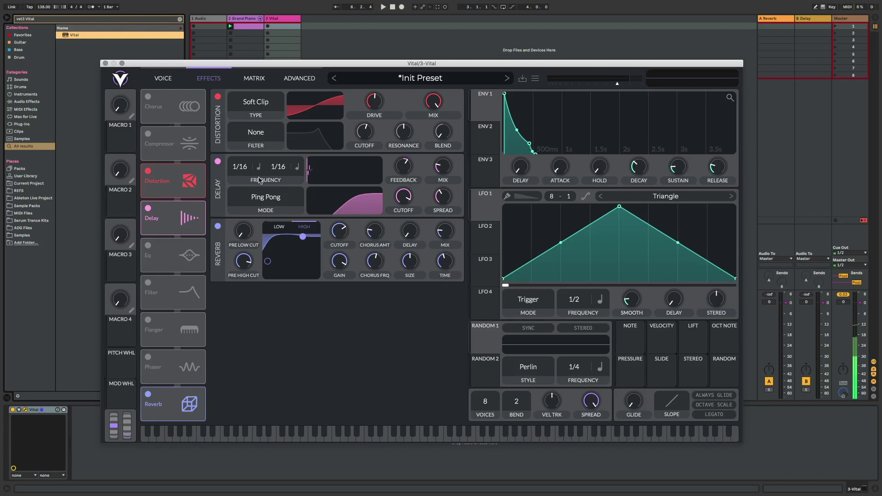
- Enable Filter 1 with oscillators 1 and 2 routed through it, and set its cutoff to about 30.53 semitones with 45.78% resonance
click(163, 79)
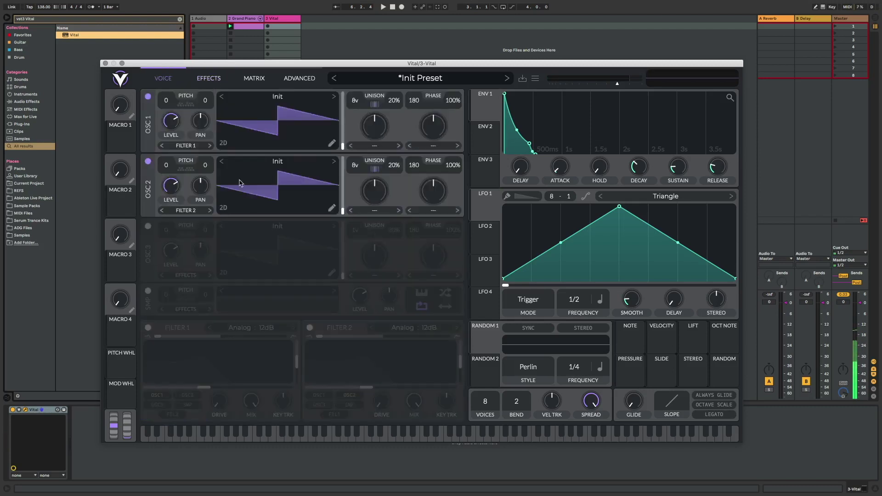
click(147, 328)
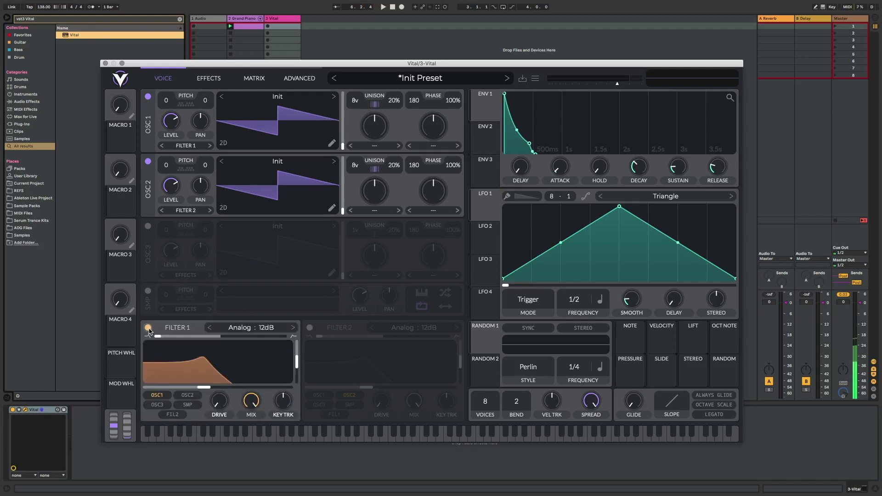
click(187, 396)
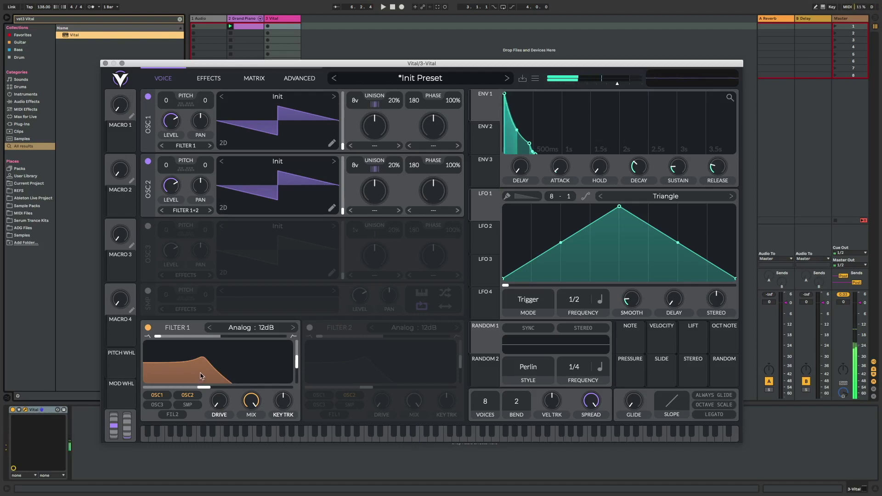
drag(200, 376, 268, 378)
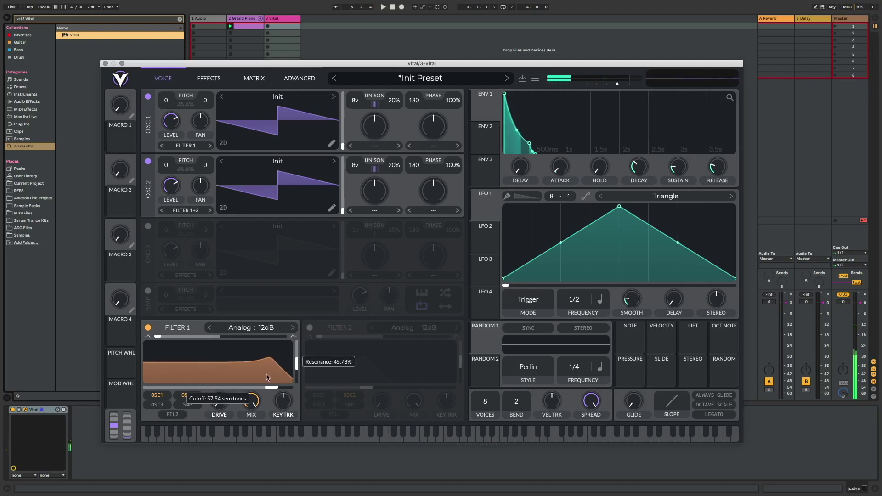
drag(267, 378, 225, 377)
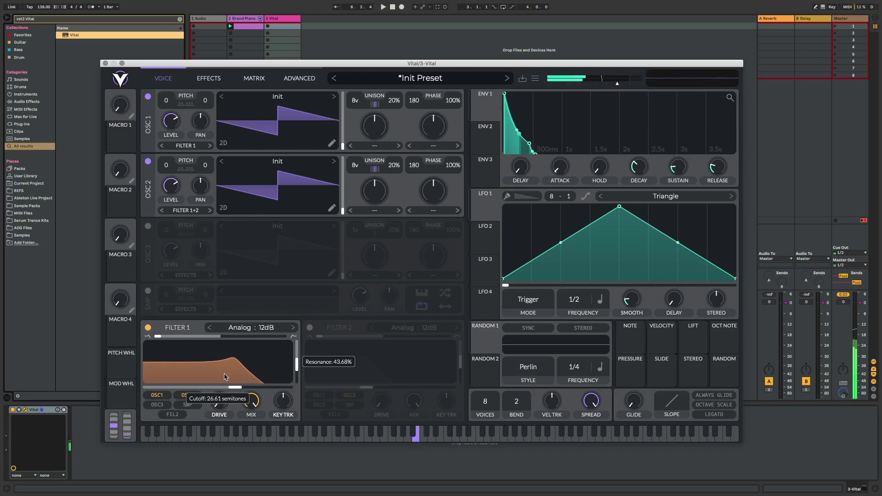
drag(227, 377, 231, 376)
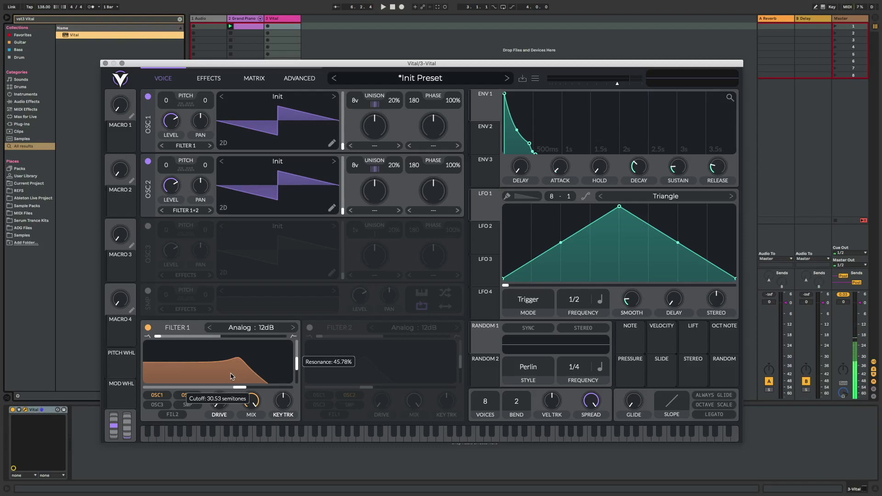
- Shape envelope 2 with a decay of just under 500 ms and a lowered sustain, and assign it to Filter 1's cutoff
click(480, 137)
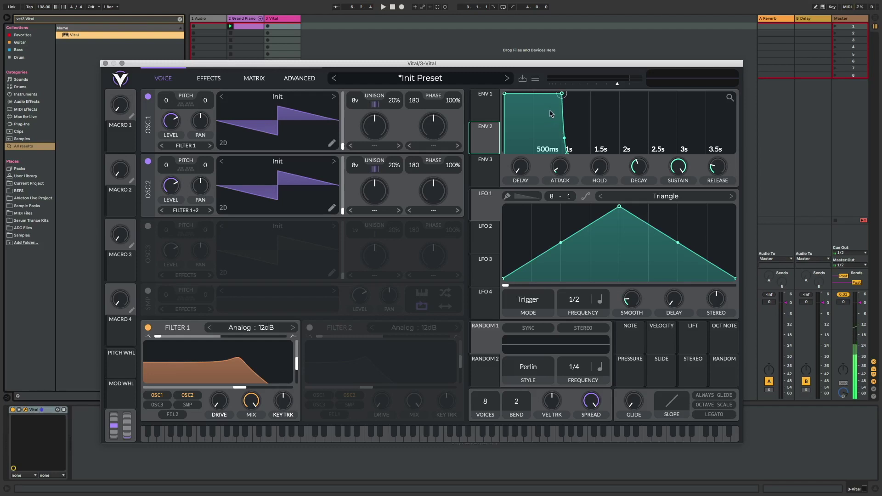
drag(561, 94, 542, 131)
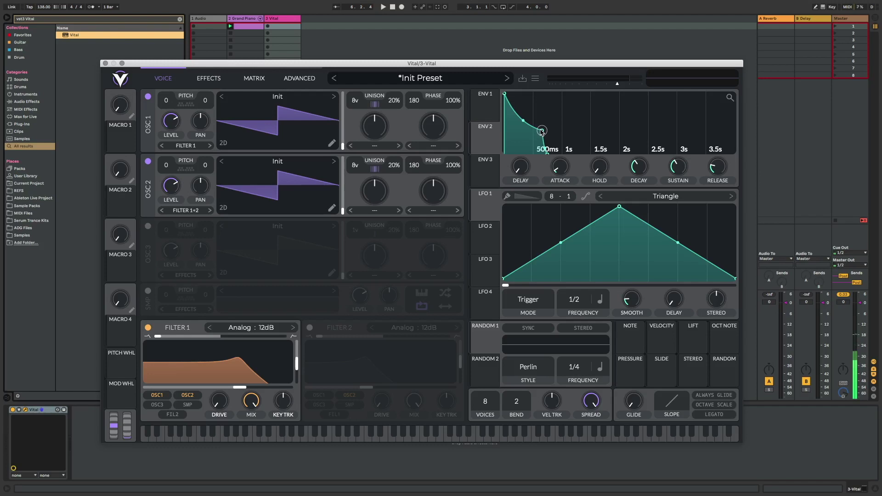
mouse_move(566, 169)
drag(485, 144, 219, 373)
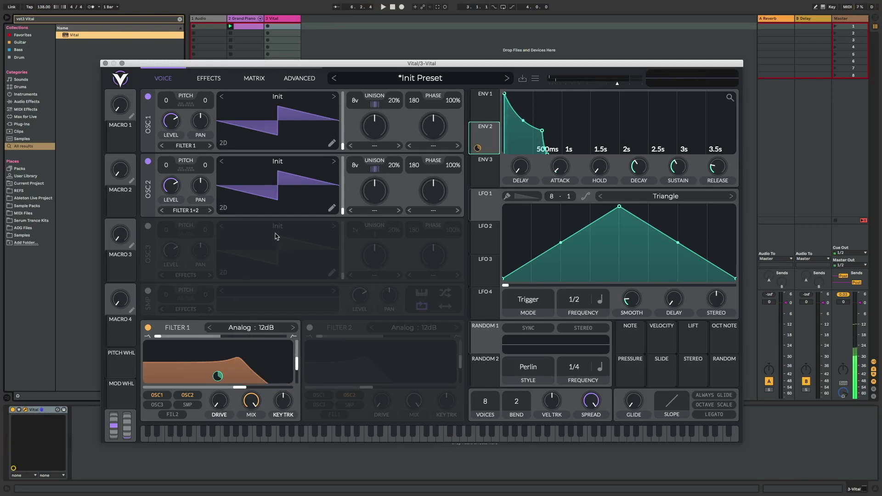
- Save the Vital sound as a preset named UT Pluck and close the plug-in window
click(370, 78)
right_click(374, 79)
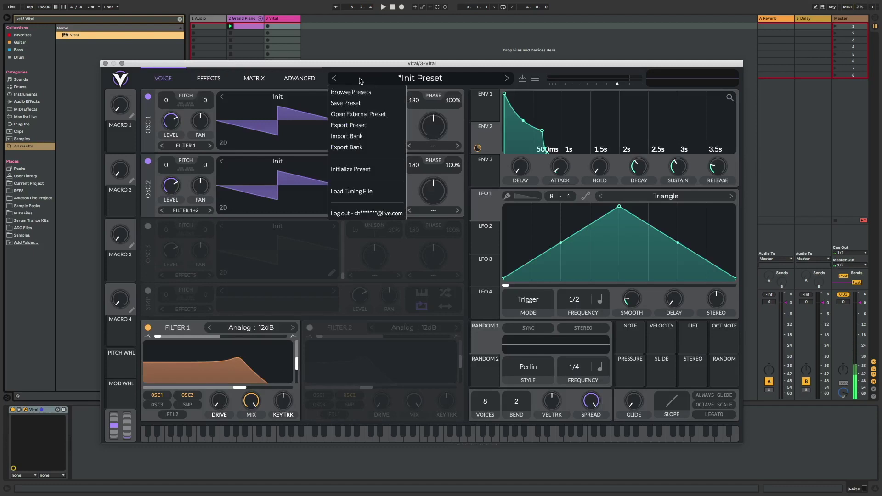
click(345, 103)
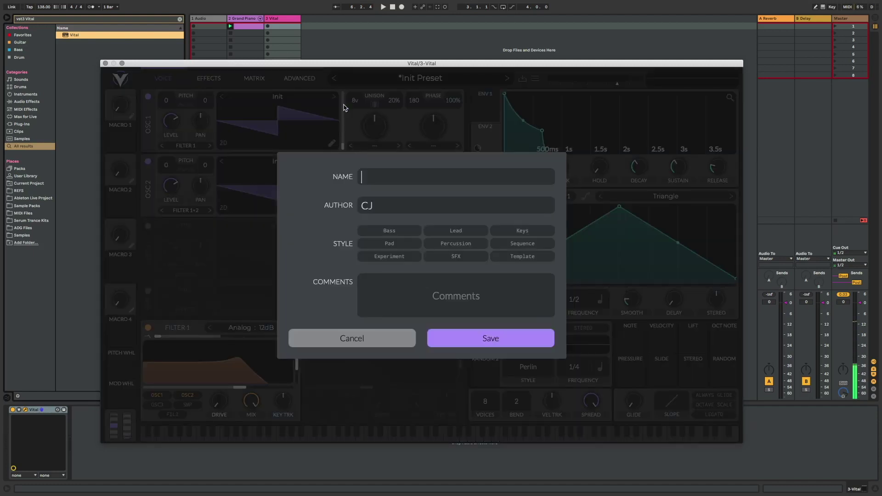
text(UT Pluck)
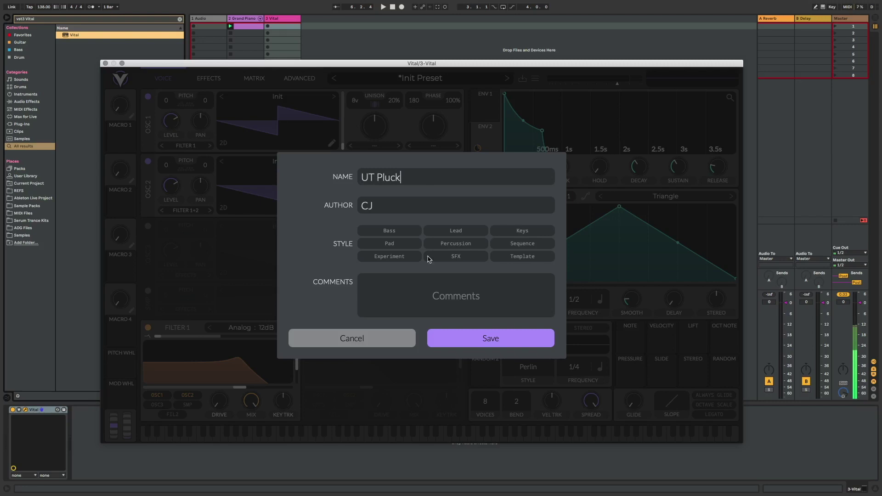
click(474, 339)
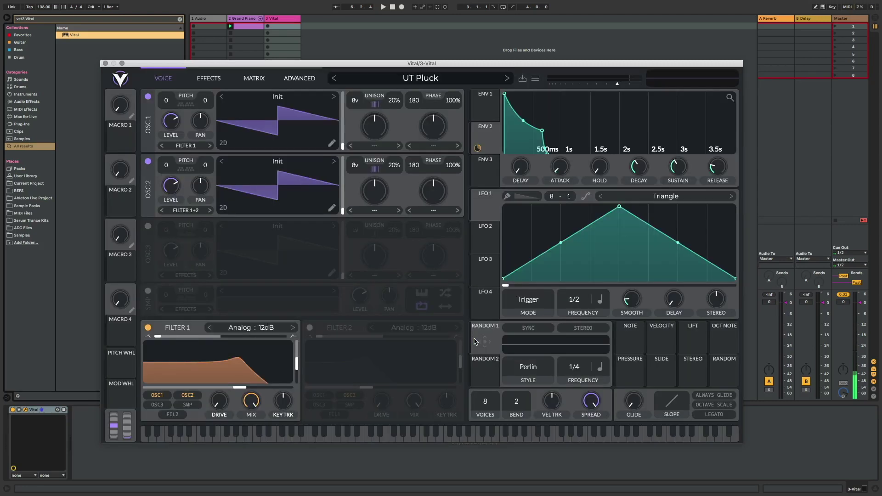
click(105, 64)
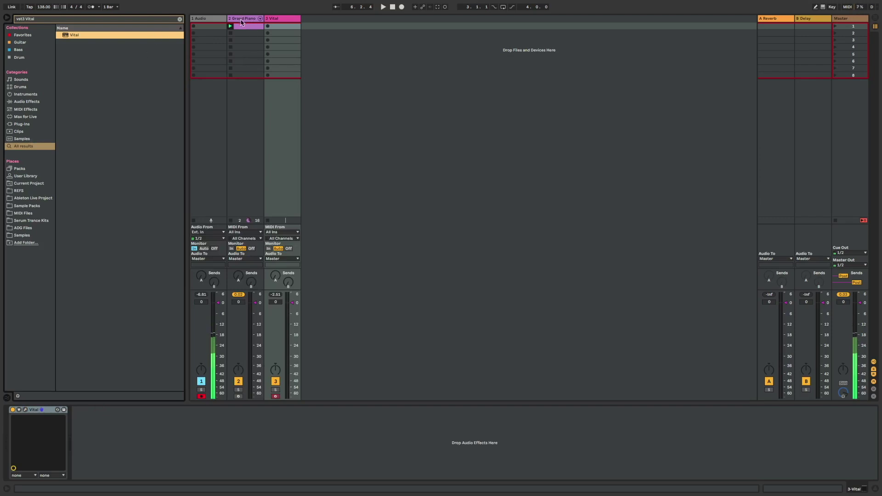
- Rename the Grand Piano track to Chords and the Vital track to Pluck 1
right_click(243, 21)
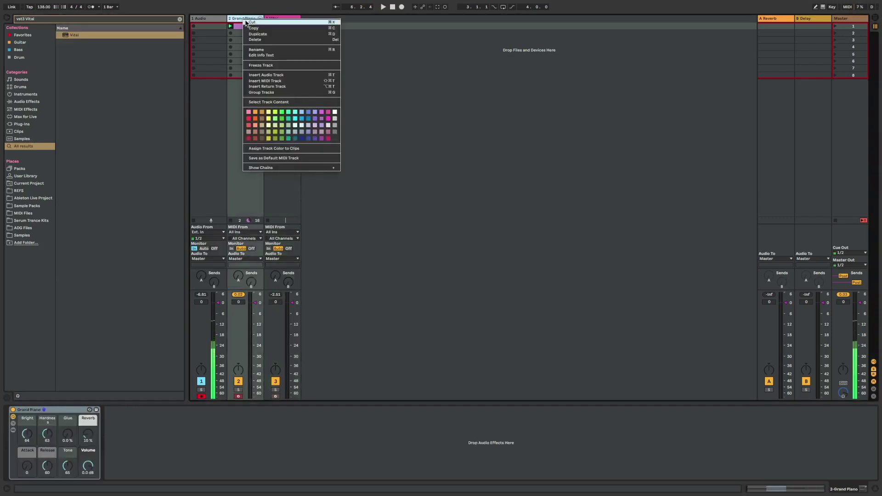
click(252, 54)
text(Chords)
key(Return)
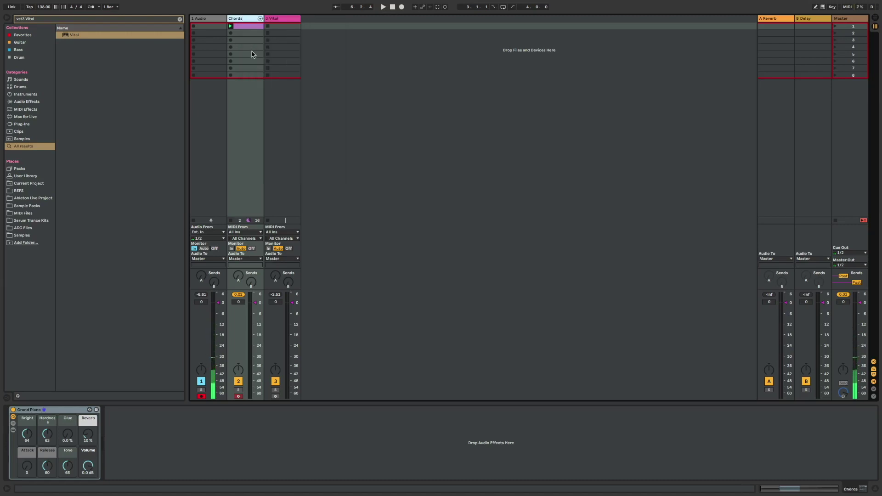
right_click(281, 20)
click(290, 51)
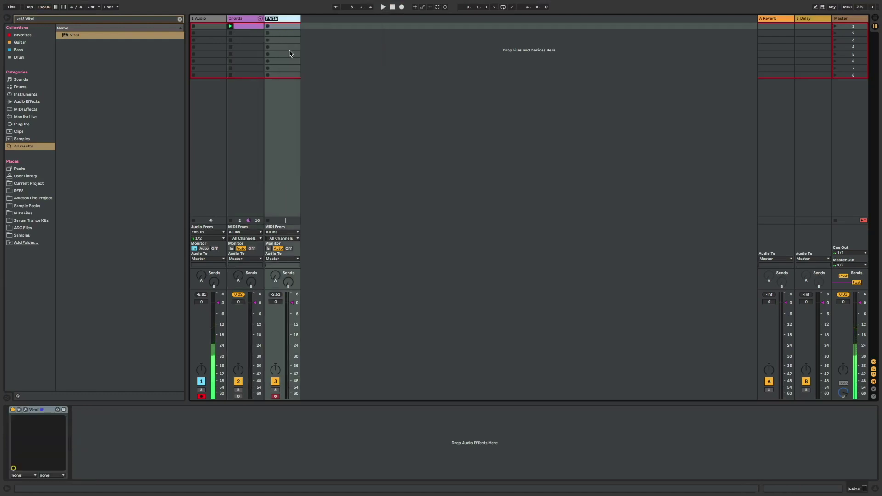
text(Plu)
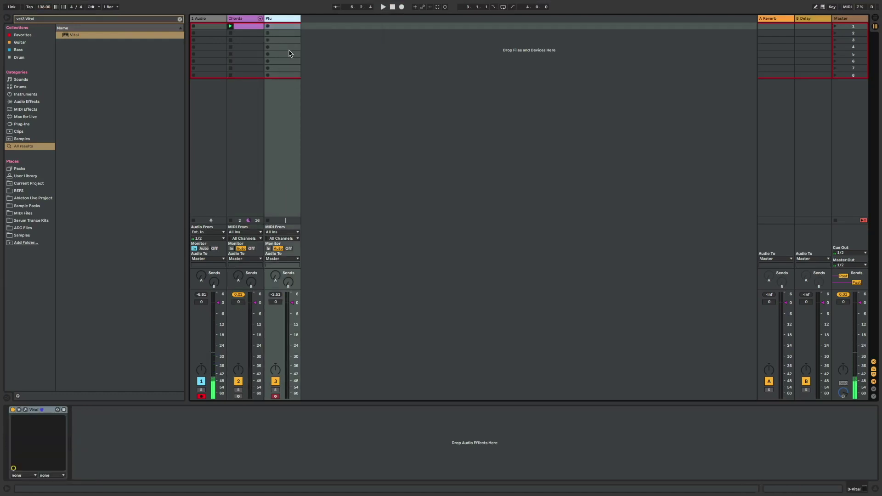
text(ck 1)
key(Return)
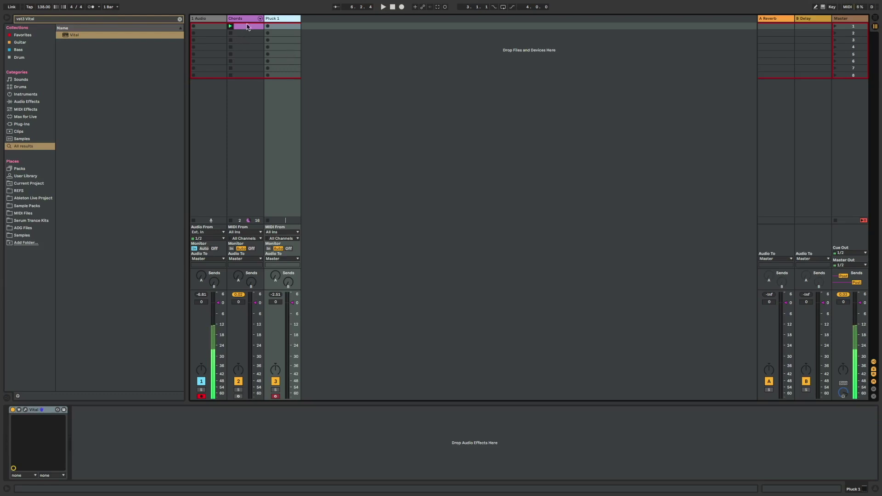
- Copy the chord clip to the Pluck 1 track, give it the track's color, and open its notes in an enlarged editor
drag(249, 30, 279, 27)
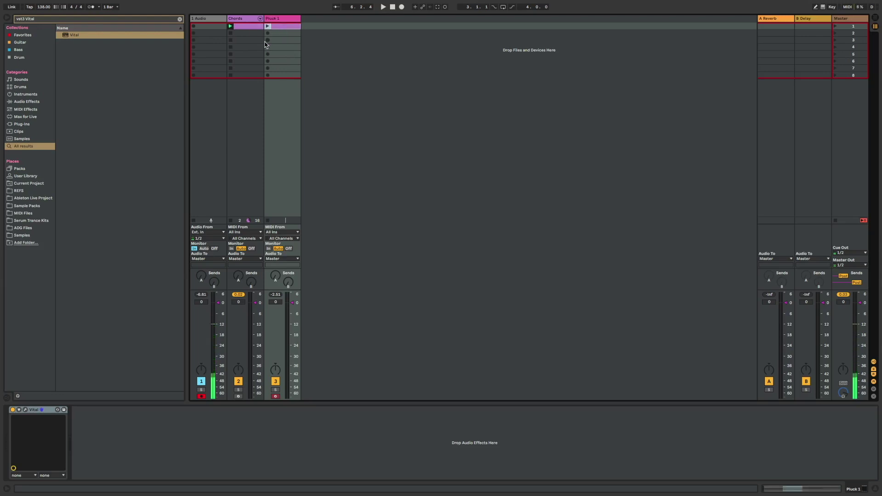
right_click(286, 20)
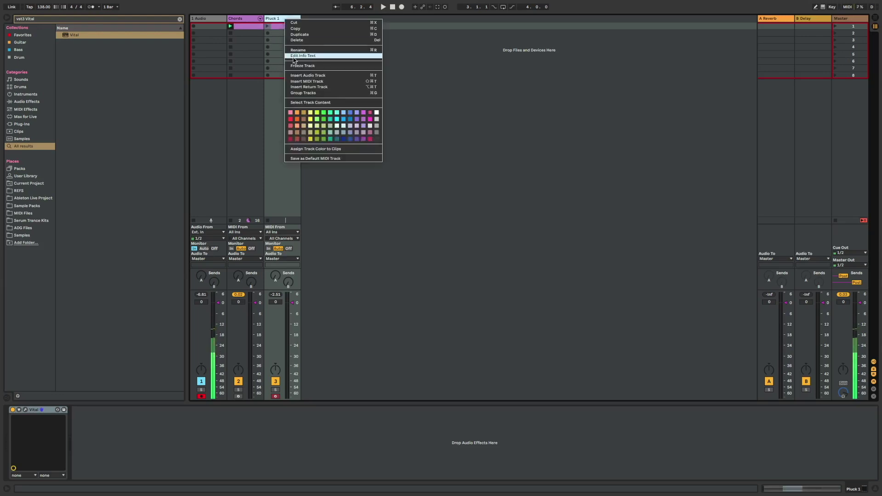
click(294, 149)
double_click(278, 26)
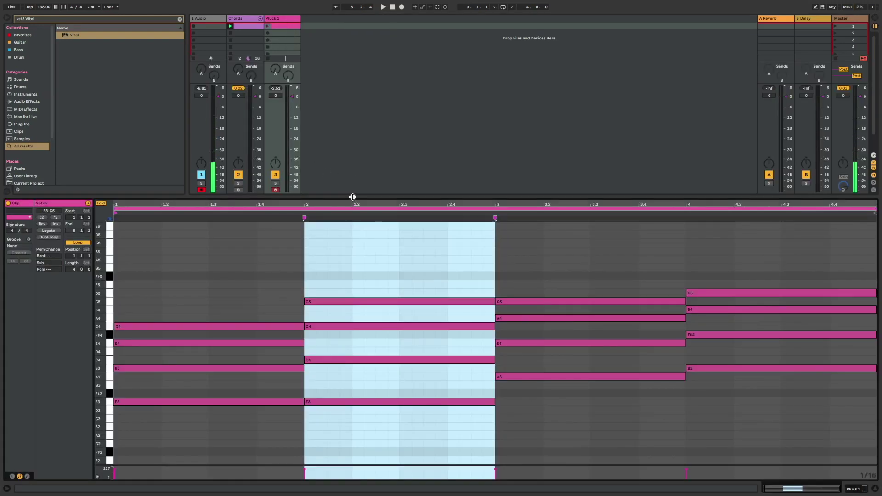
drag(353, 197, 353, 136)
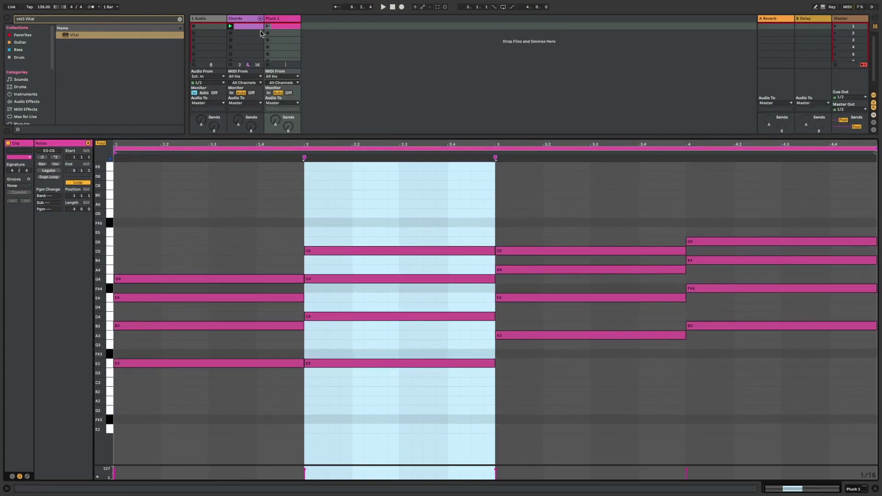
- Stop the Chords clip and play back the Pluck 1 clip to hear the chords with the pluck sound
click(232, 34)
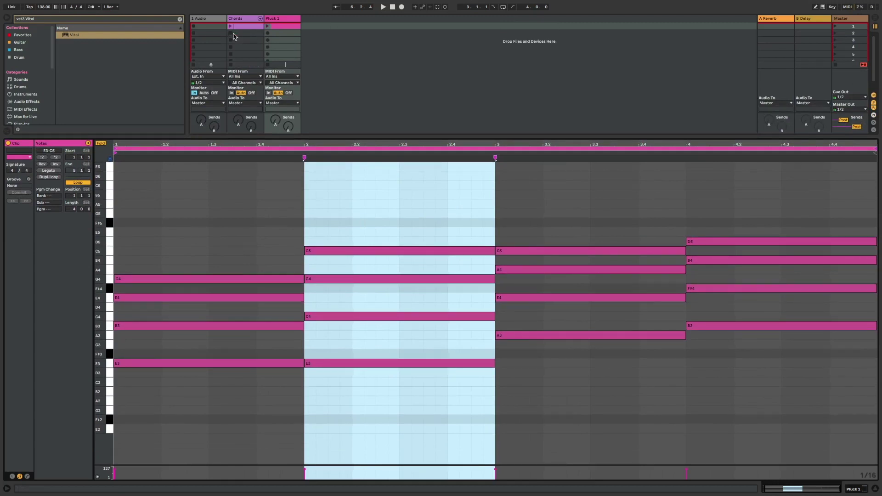
click(268, 28)
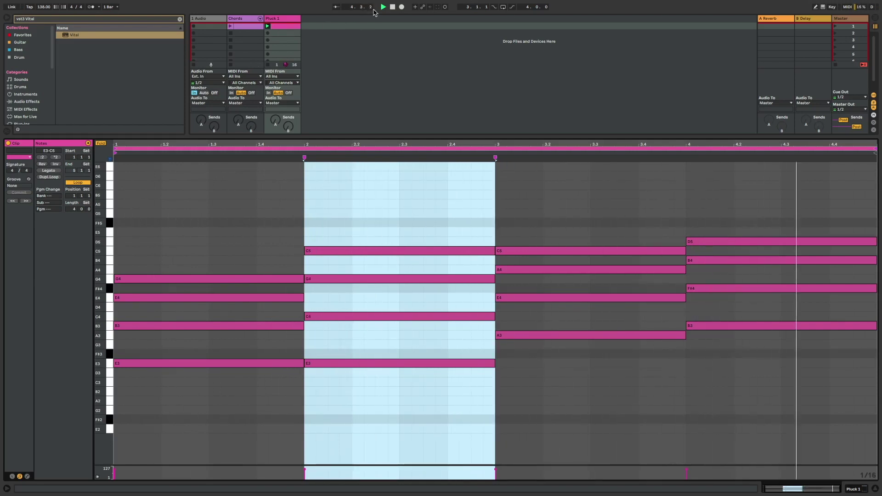
click(392, 8)
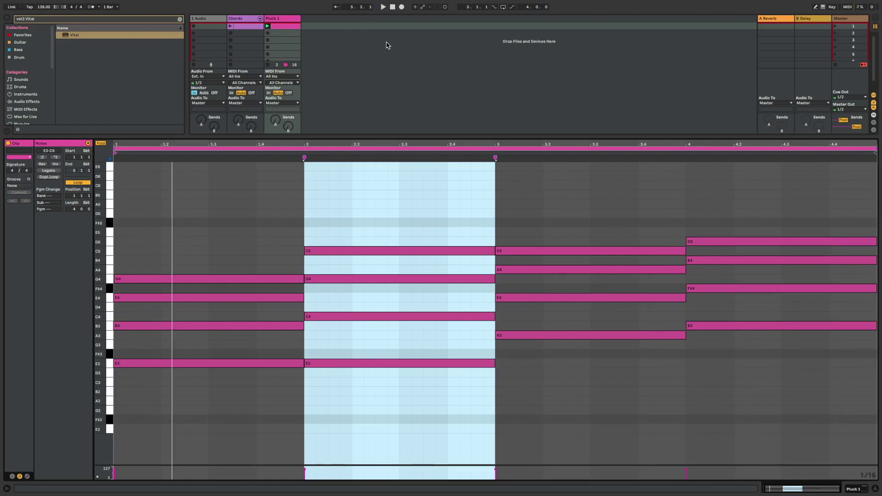
- Shorten the bar 1 chord to sixteenth notes and duplicate it into hits at 1.1.1, 1.1.4, 1.2.3, 1.3.1, 1.3.4 and 1.4.3
drag(271, 247, 277, 405)
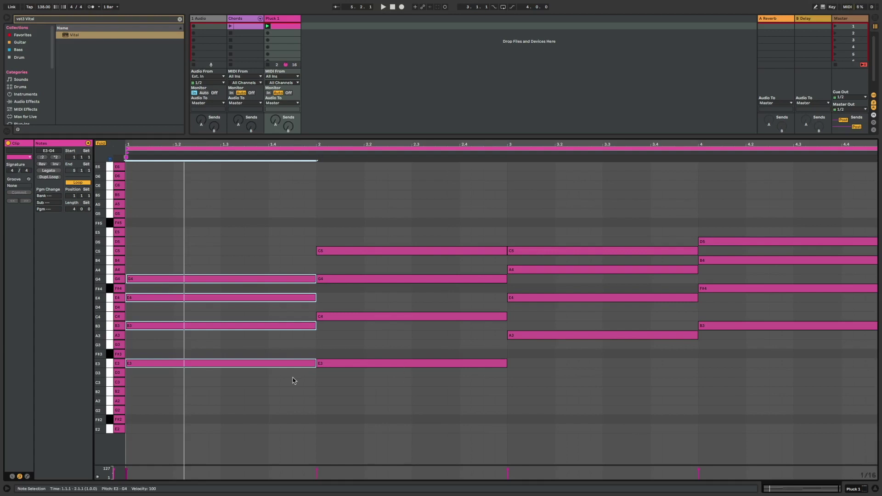
drag(314, 363, 141, 364)
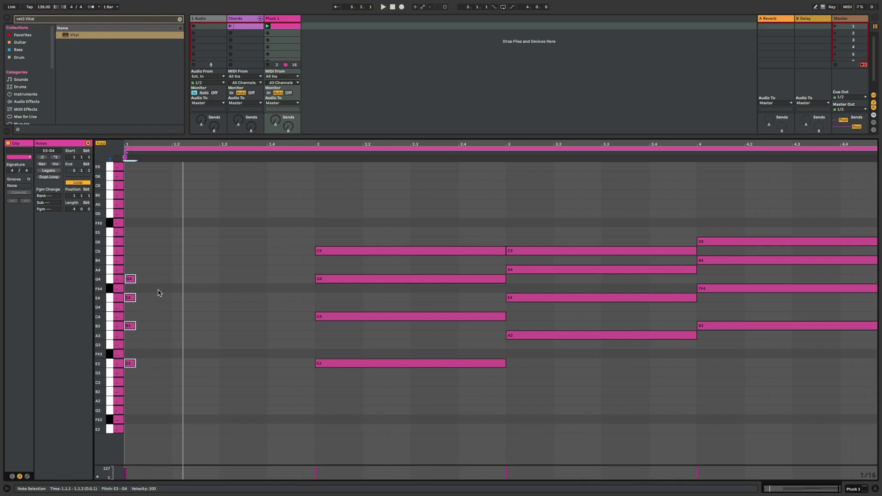
key(ctrl+d)
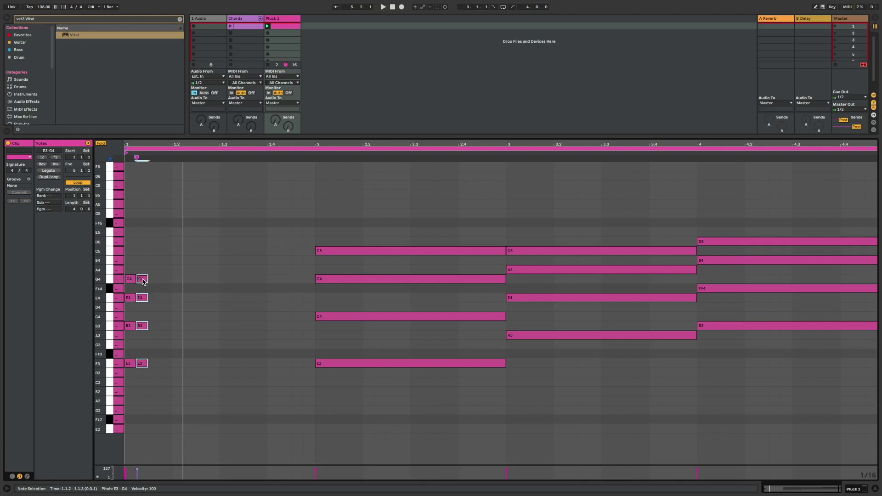
drag(143, 281, 169, 285)
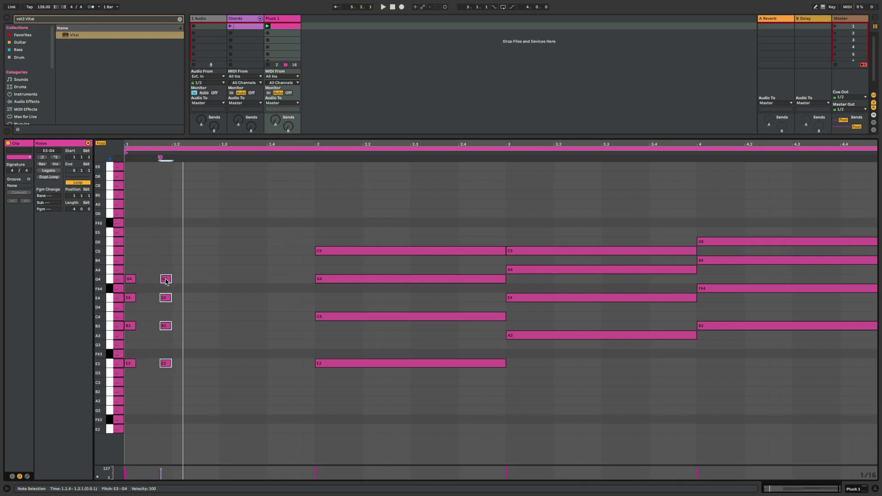
drag(169, 281, 298, 284)
key(ctrl+d)
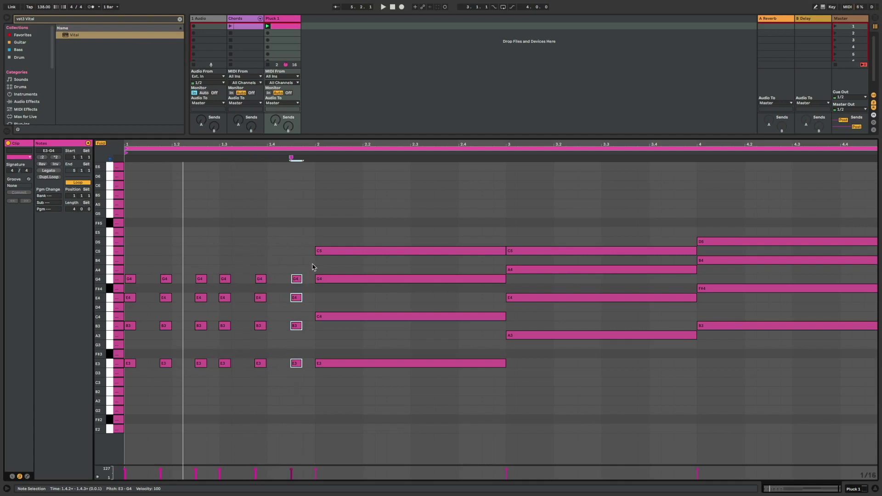
- Shorten the bar 2 chord to sixteenth notes and duplicate it into the same six-hit rhythm as bar 1
drag(409, 235, 421, 403)
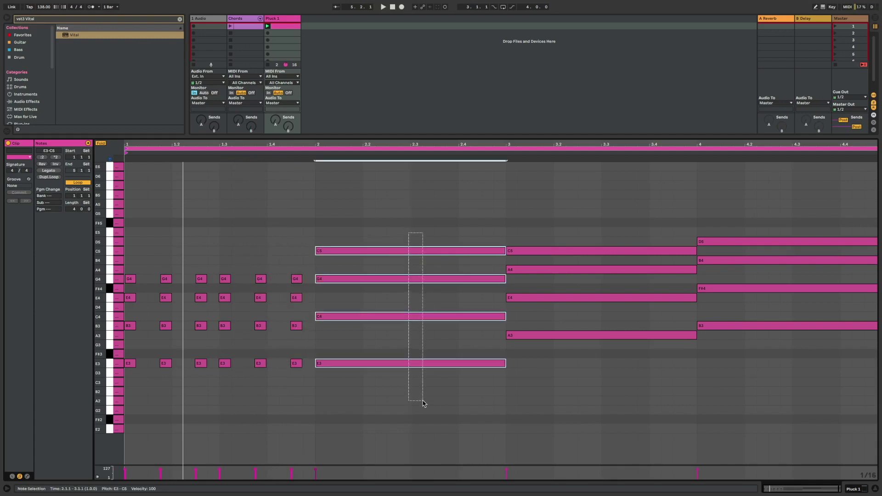
mouse_move(503, 364)
mouse_down()
mouse_move(331, 367)
mouse_move(486, 366)
mouse_up()
key(ctrl+d)
- Shorten the bar 3 chord to sixteenth notes and duplicate it into the same six-hit rhythm as the previous bars
drag(600, 228, 604, 384)
drag(695, 335, 518, 334)
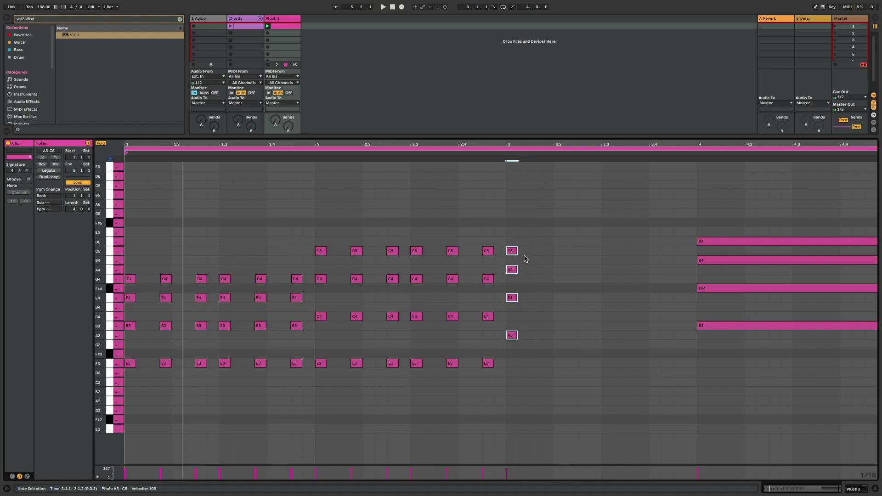
key(ctrl+c)
click(547, 255)
key(ctrl+v)
key(ctrl+d)
drag(563, 254, 681, 253)
key(ctrl+d)
key(ctrl+d)
key(ctrl+d)
- Shorten the bar 4 chord to sixteenth notes, duplicate it into the same six-hit rhythm, and play back the clip
drag(767, 221, 762, 363)
mouse_move(871, 329)
mouse_down()
mouse_move(698, 327)
mouse_move(862, 328)
mouse_up()
key(ctrl+d)
key(ctrl+d)
key(ctrl+d)
key(ctrl+d)
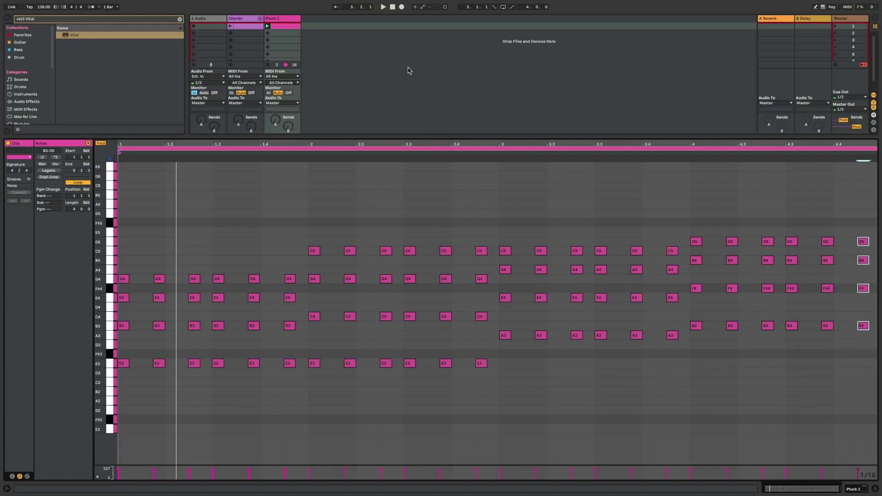
click(383, 7)
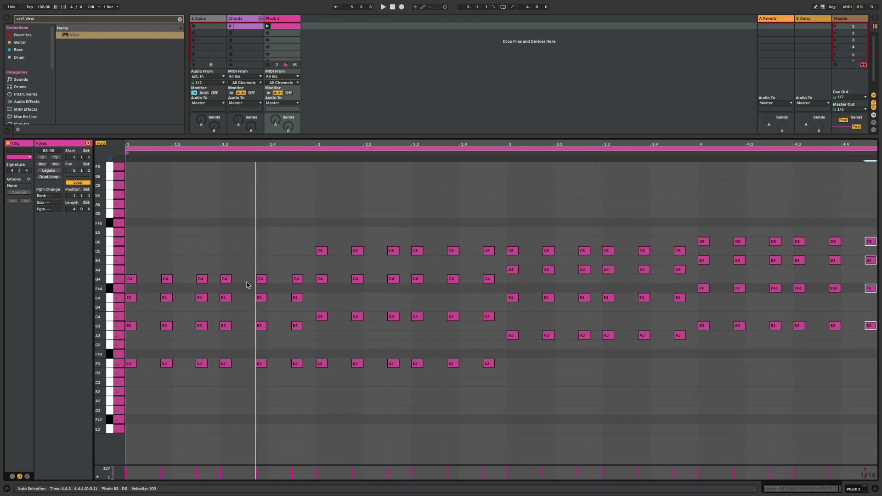
- Raise the upper two notes to B4 and F#4 at 1.3.4, and to C5 and G4 at 1.4.3
drag(259, 281, 260, 263)
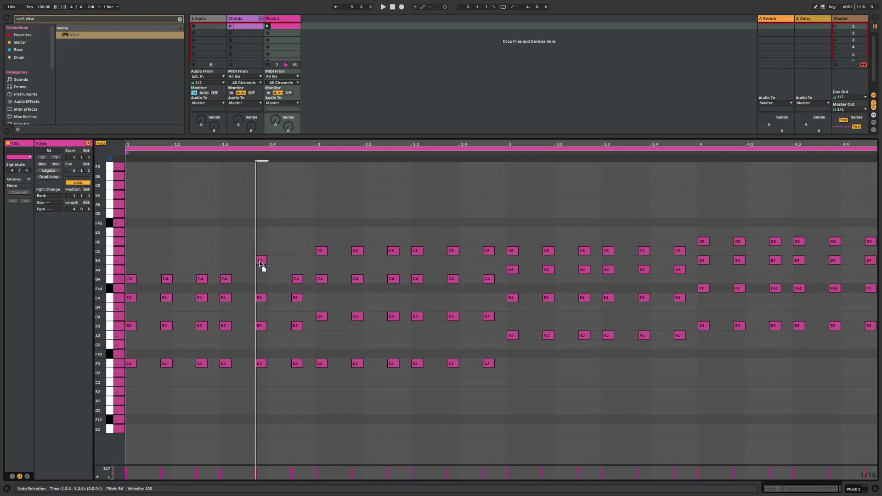
double_click(259, 289)
click(296, 280)
drag(297, 281, 297, 253)
click(296, 298)
drag(297, 298, 296, 284)
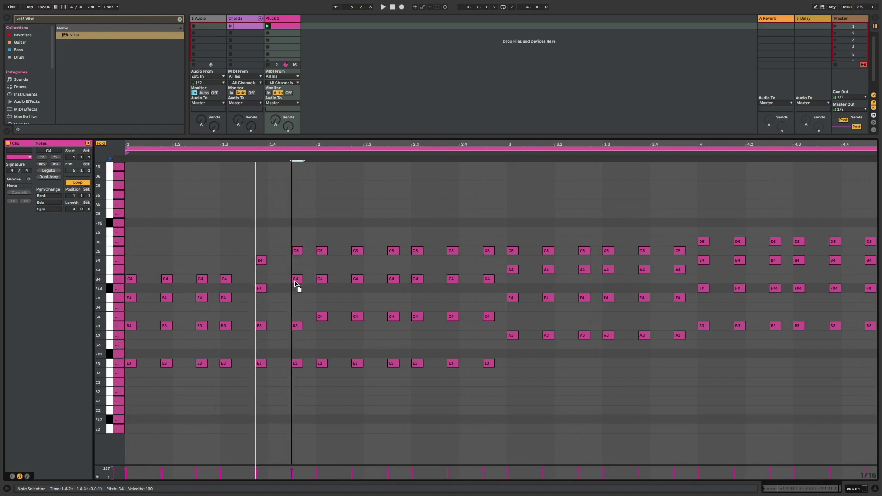
- Raise the upper two notes to E5 and A4 at 2.1.1, and to D5 and A4 at 2.1.4
scroll(296, 284, right, 1)
drag(314, 251, 315, 235)
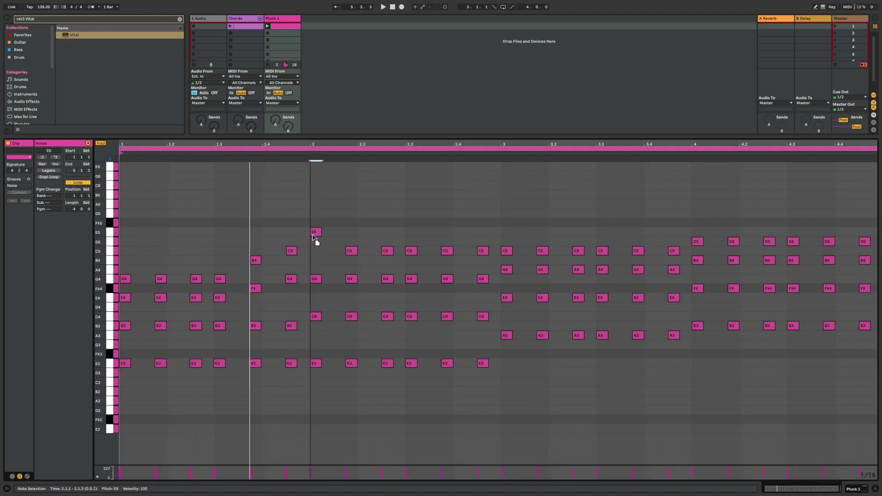
drag(315, 279, 316, 275)
drag(351, 252, 351, 242)
drag(351, 280, 351, 271)
- Raise the top notes at 2.3.1 and 2.4.3 to D5, and the upper two notes at 2.3.4 to E5 and B4
drag(445, 251, 416, 251)
drag(481, 253, 482, 243)
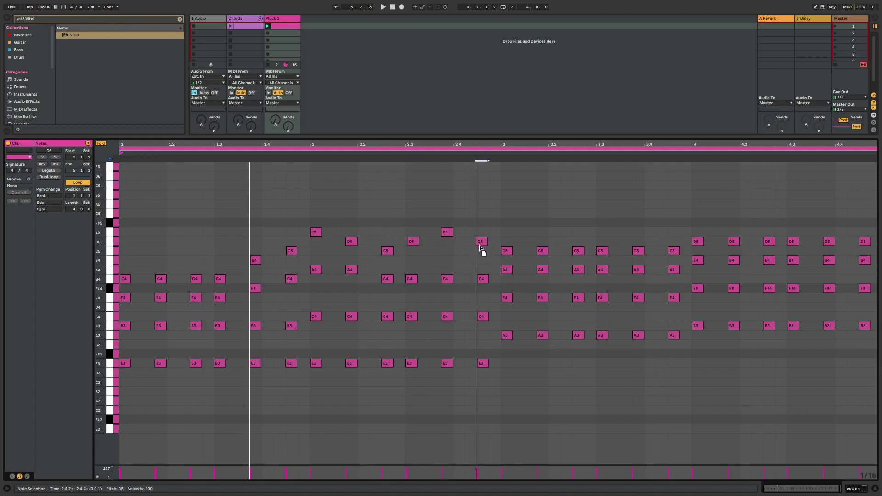
click(447, 278)
drag(447, 279, 447, 260)
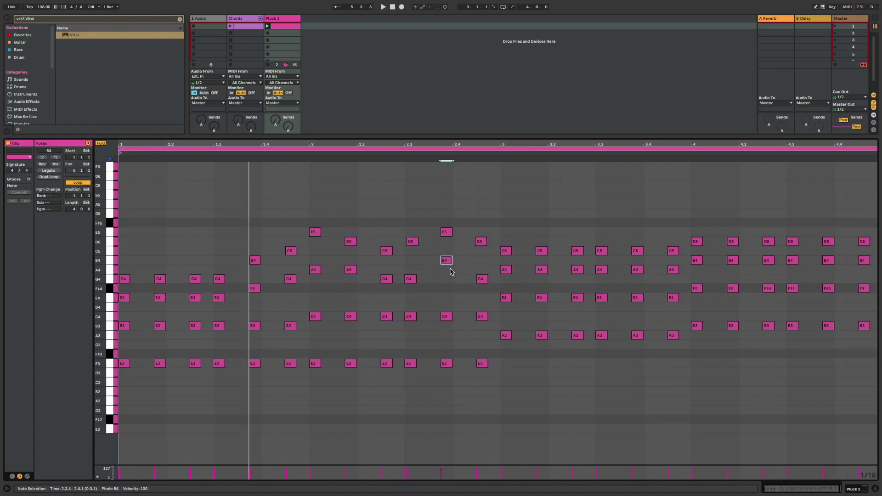
- Raise the bar 3 top notes to E5 at 3.3.1, F#5 at 3.3.4 and D5 at 3.4.3
scroll(459, 271, right, 1)
drag(631, 250, 631, 223)
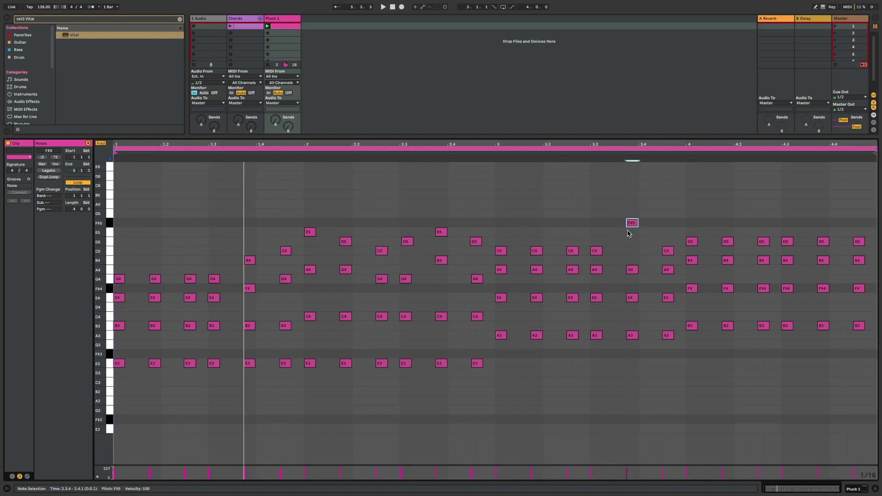
click(600, 251)
drag(598, 252, 600, 238)
drag(670, 252, 675, 244)
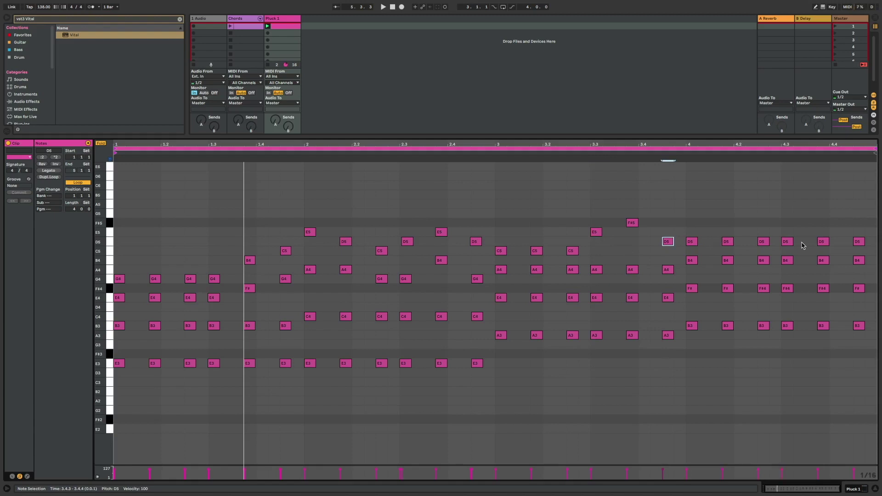
- Raise the upper two notes to G5 and D5 at 4.3.1, F#5 and C5 at 4.3.4, the A4 at 3.3.4 to C5, and audition the clip
drag(821, 243, 790, 214)
double_click(822, 251)
click(786, 261)
drag(787, 261, 788, 243)
drag(636, 272, 636, 257)
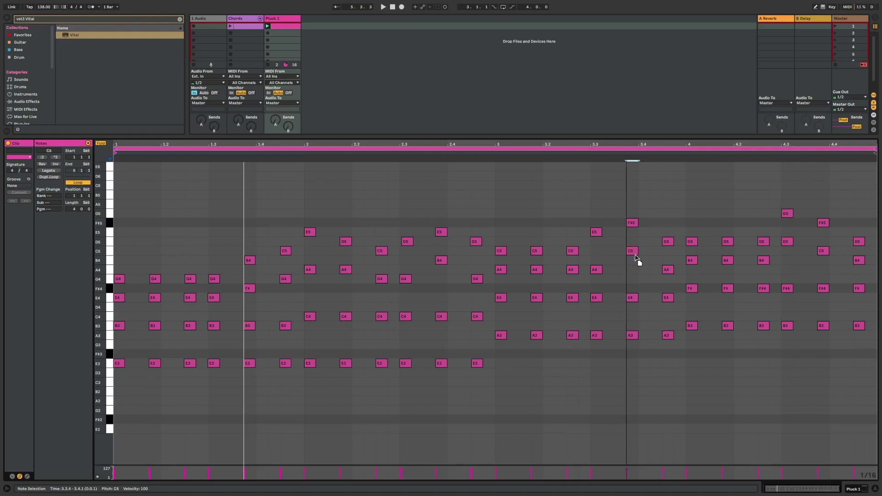
click(384, 9)
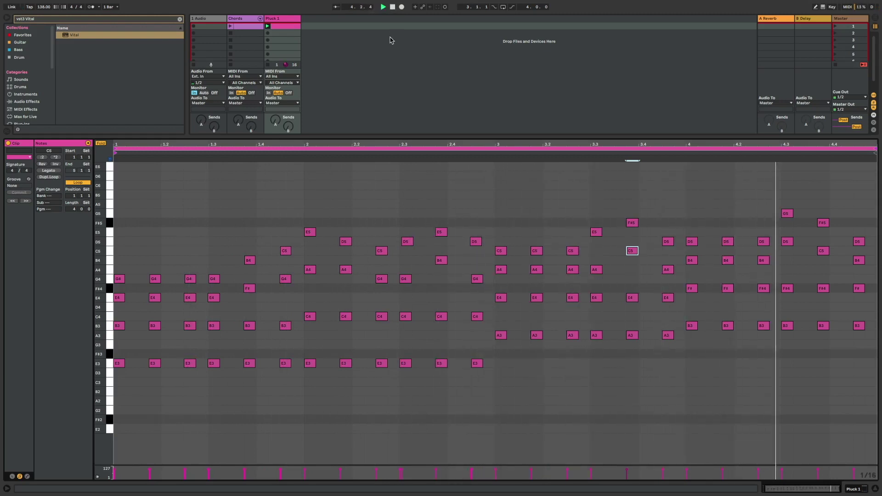
click(392, 7)
- Return the upper notes at 2.1.1 and 2.1.4 to C5 and G4, and set the top note to D5 at 1.4.3 and C5 at 2.3.1
drag(309, 233, 309, 281)
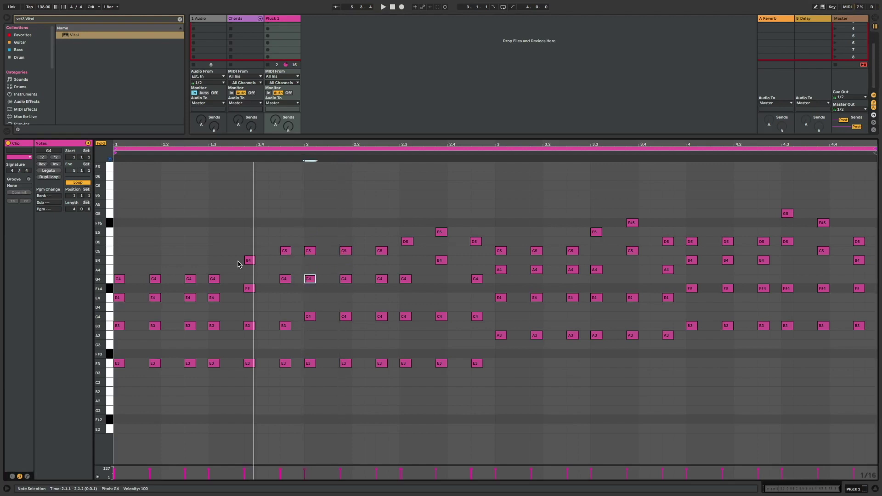
drag(249, 262, 282, 242)
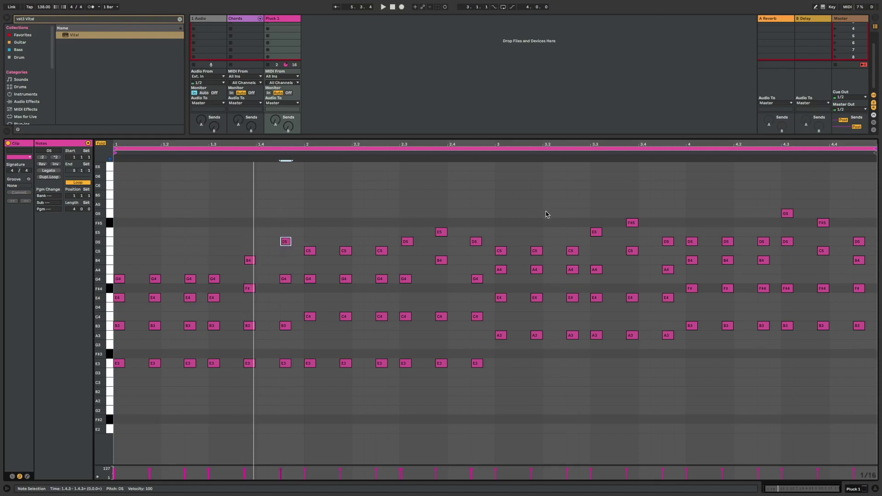
drag(409, 242, 409, 251)
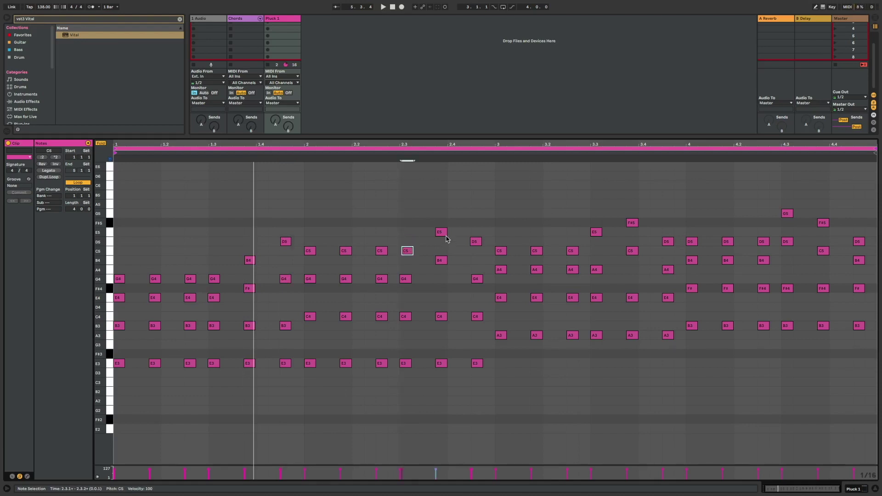
click(442, 235)
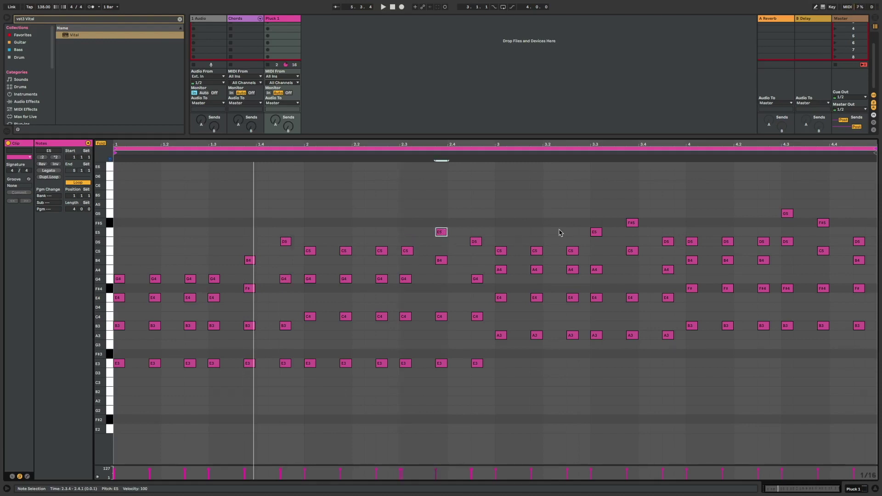
- Set the top notes to D5 at 3.3.1 and E5 at 3.3.4, the upper three at 3.4.3 to F#5, C5 and F#4, and play the clip
drag(595, 233, 669, 225)
drag(669, 270, 668, 253)
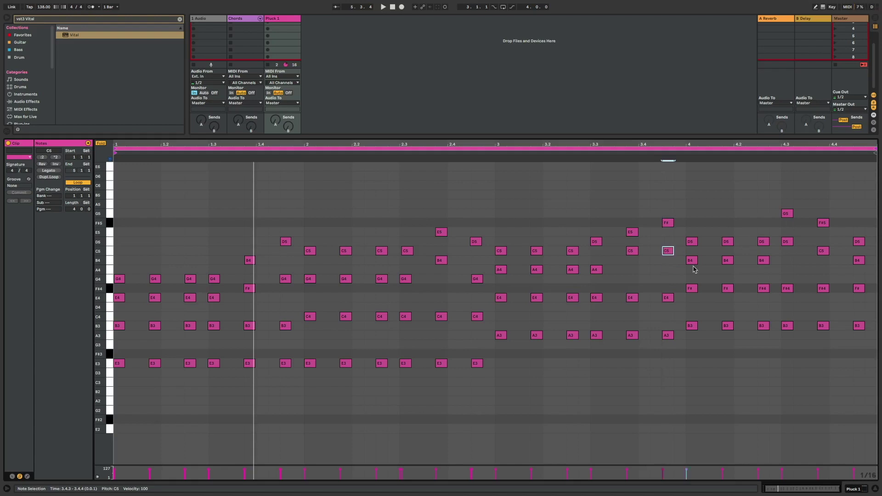
drag(668, 297, 668, 292)
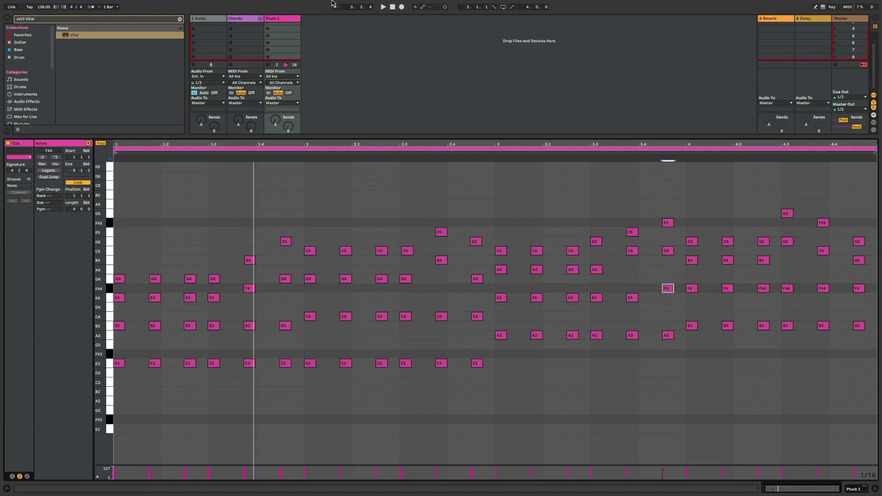
click(382, 7)
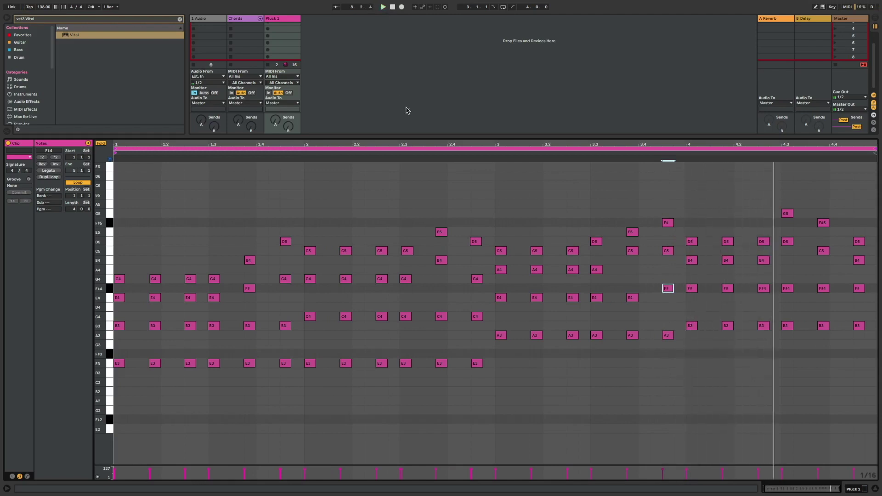
- Set the top notes to C5 at 3.3.1 and E5 at 3.4.3, the upper two at 3.3.4 to D5 and B4, and play the clip
click(596, 251)
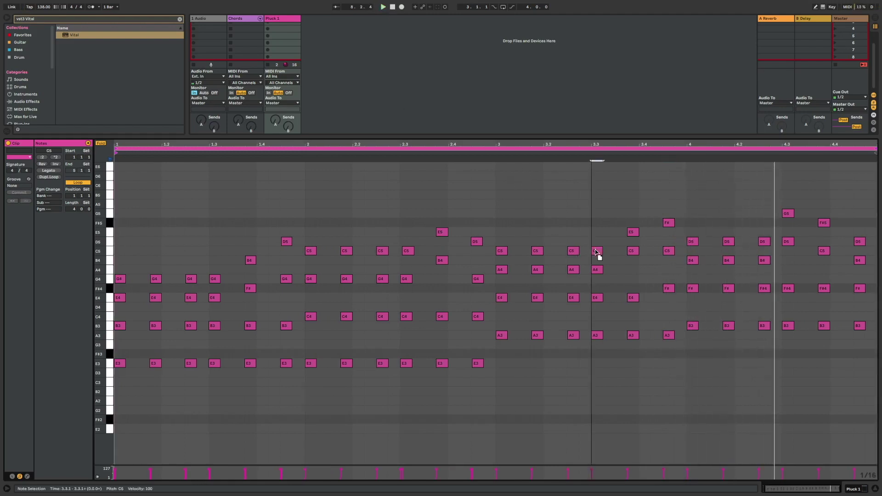
drag(632, 252, 670, 232)
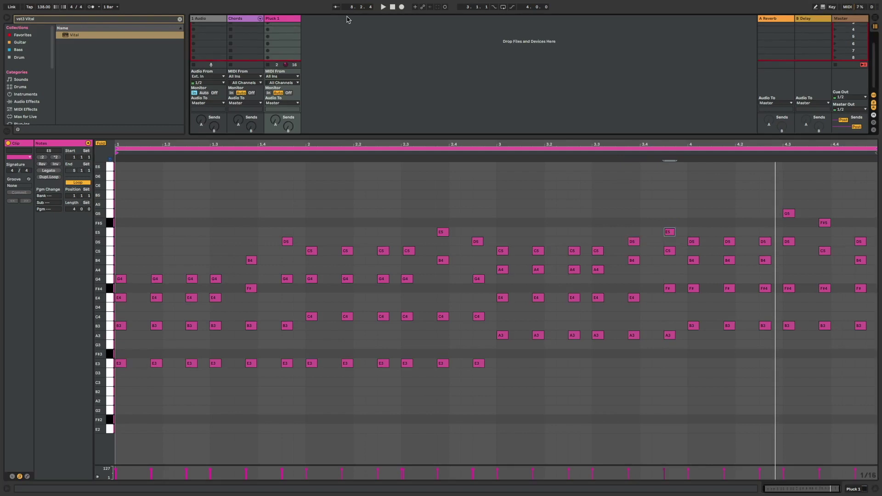
click(383, 6)
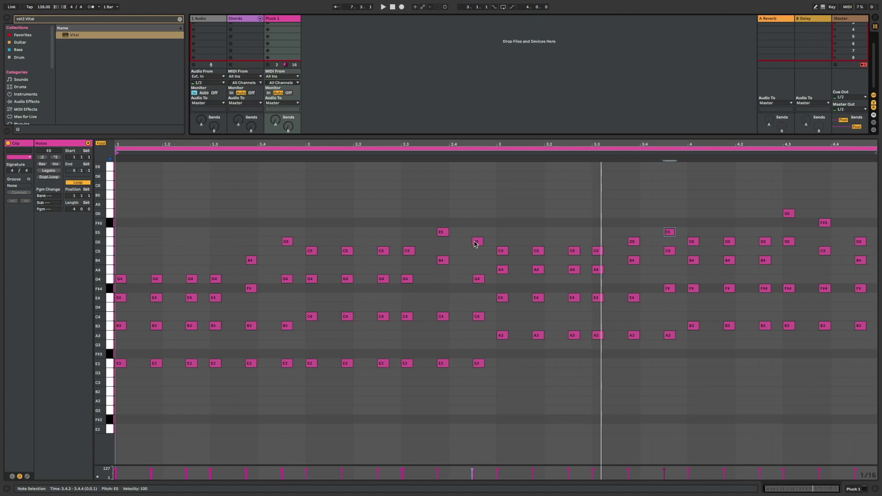
- Audition individual notes of the last three bar 2 hits, lower the B4 at 2.3.4 to A4, and play back the clip
click(480, 277)
click(480, 317)
click(477, 243)
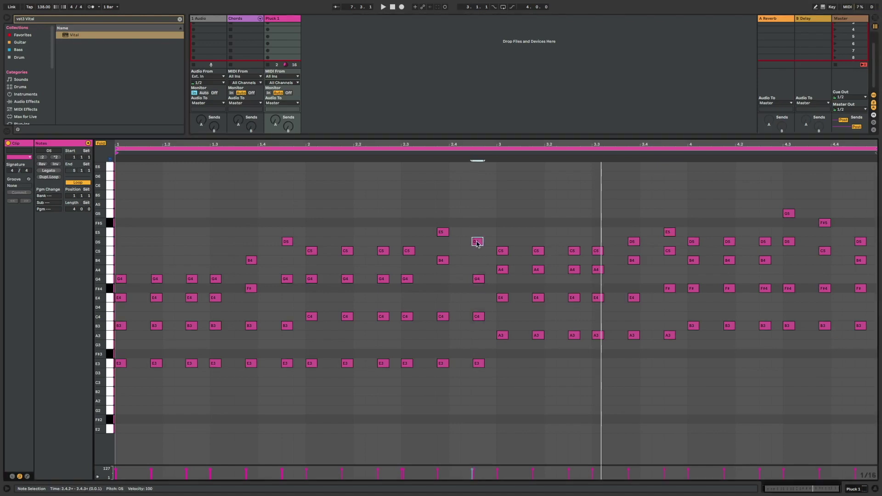
click(442, 233)
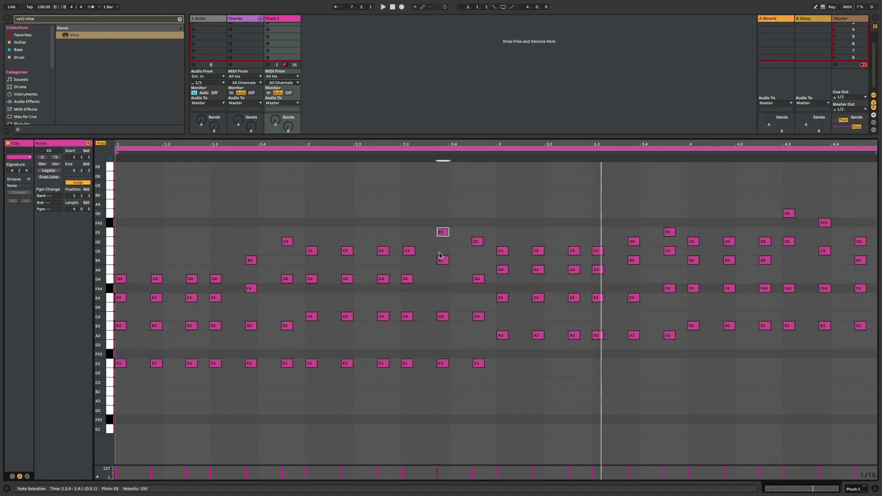
click(411, 253)
click(438, 234)
click(476, 243)
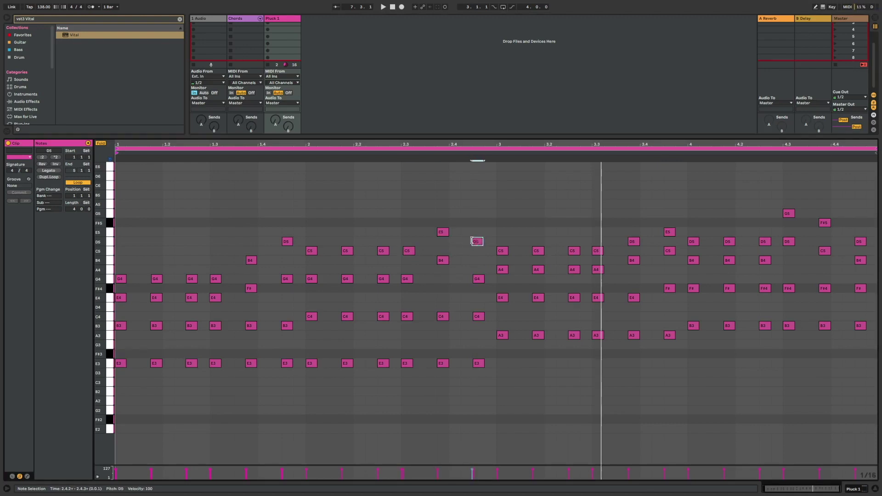
click(410, 252)
drag(442, 264, 443, 270)
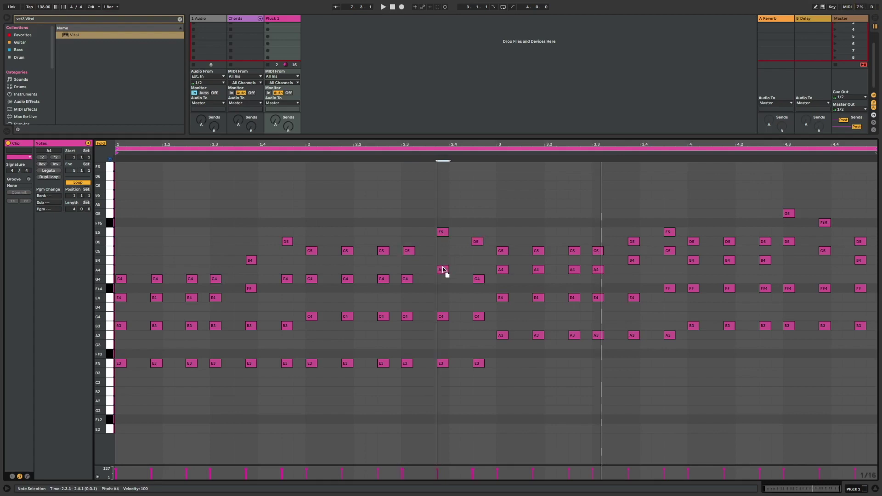
click(383, 7)
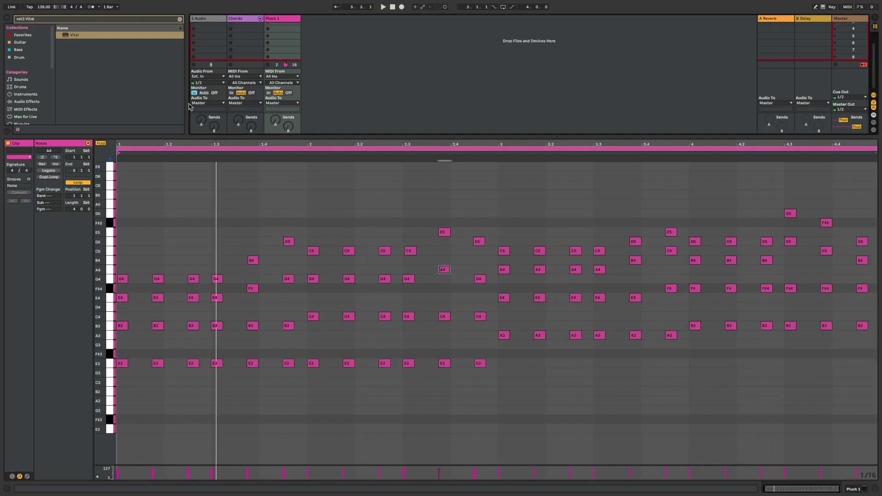
- Turn on the metronome and play back the Pluck 1 clip against it
click(93, 6)
scroll(259, 58, up, 1)
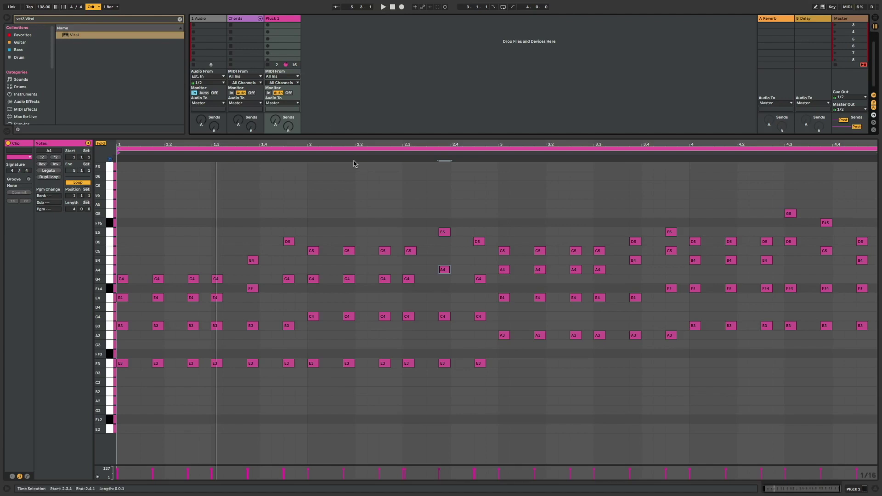
click(383, 7)
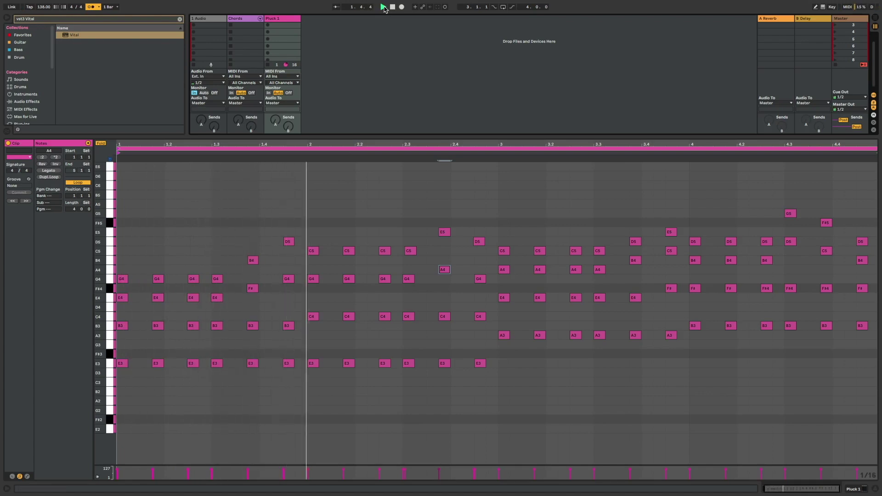